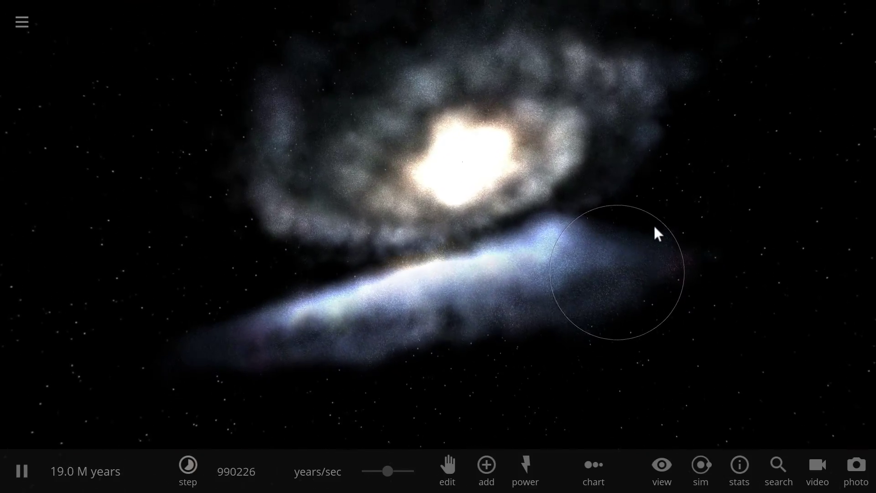
- Zoom in on the merging galaxies at about 40.7 M years
{"action": "scroll", "coordinate": [698, 164], "scroll_direction": "up", "scroll_amount": 5}
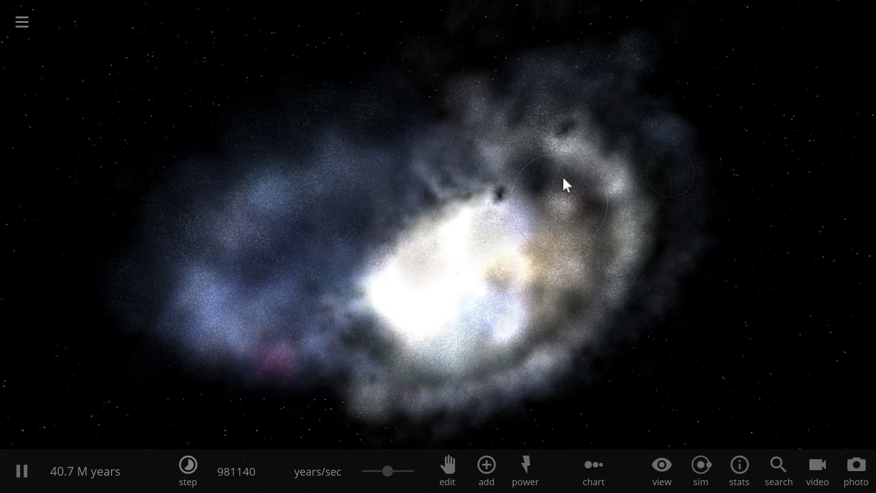
- Load the Solar System simulation, select Earth, and adjust the time rate
{"action": "left_click", "coordinate": [22, 22]}
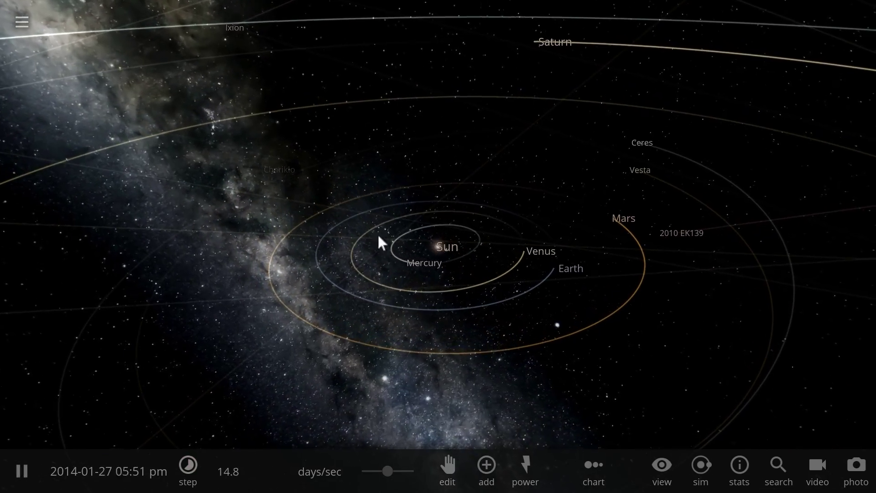
{"action": "left_click", "coordinate": [557, 252]}
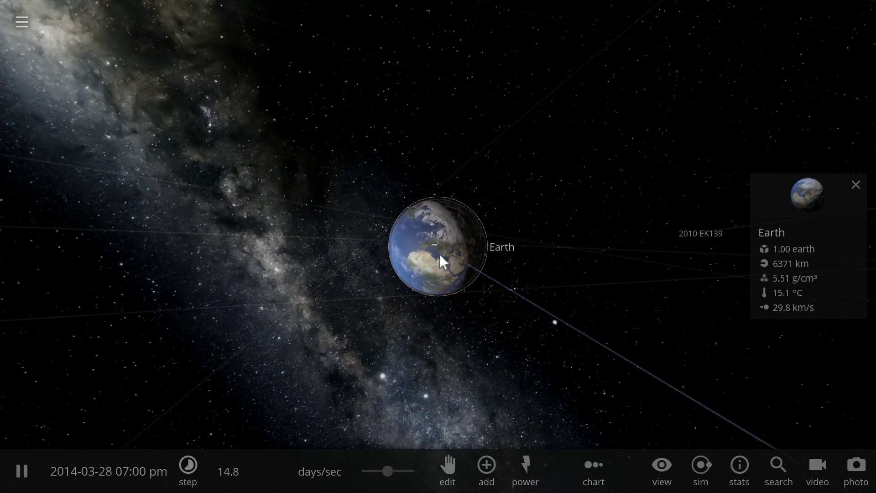
{"action": "left_click_drag", "start_coordinate": [387, 477], "coordinate": [367, 480]}
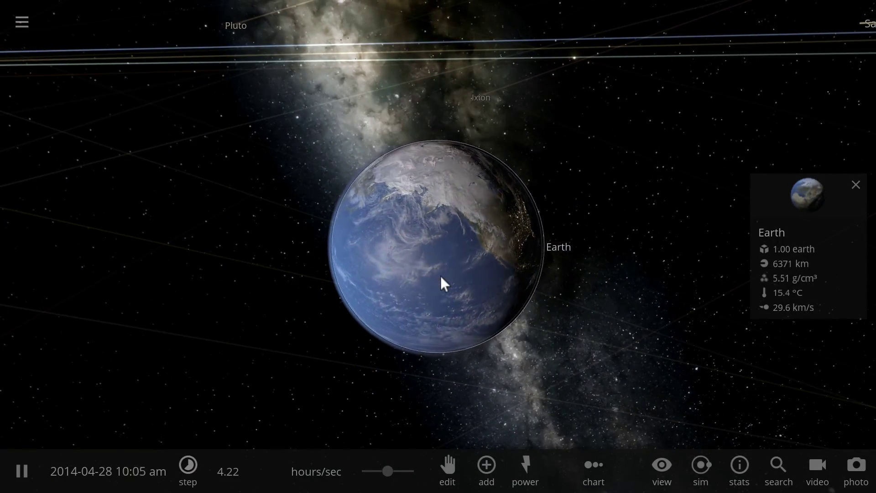
- Zoom out and tilt the view until all planetary orbits are visible
{"action": "scroll", "coordinate": [426, 266], "scroll_direction": "down", "scroll_amount": 5}
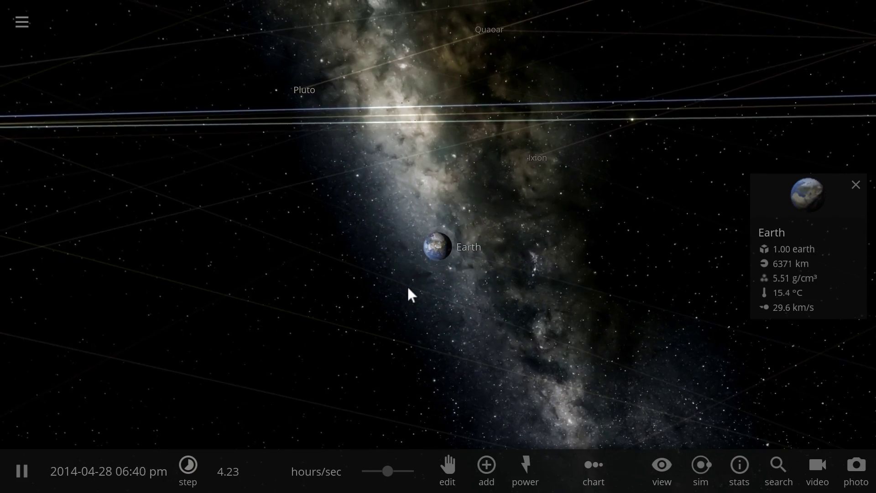
{"action": "scroll", "coordinate": [409, 291], "scroll_direction": "down", "scroll_amount": 3}
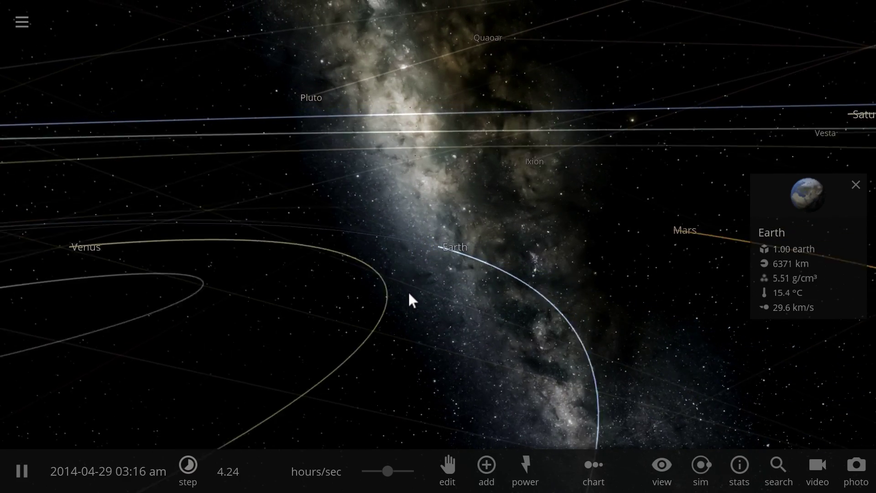
{"action": "scroll", "coordinate": [409, 291], "scroll_direction": "down", "scroll_amount": 5}
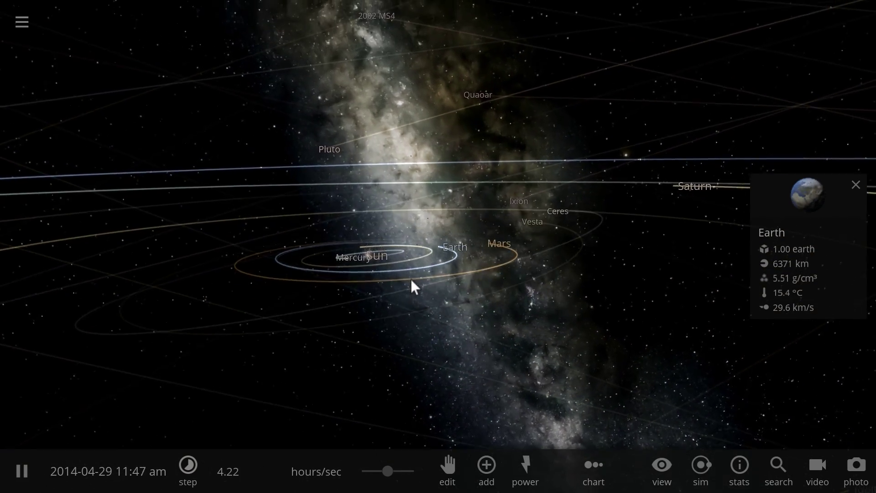
{"action": "scroll", "coordinate": [412, 281], "scroll_direction": "down", "scroll_amount": 3}
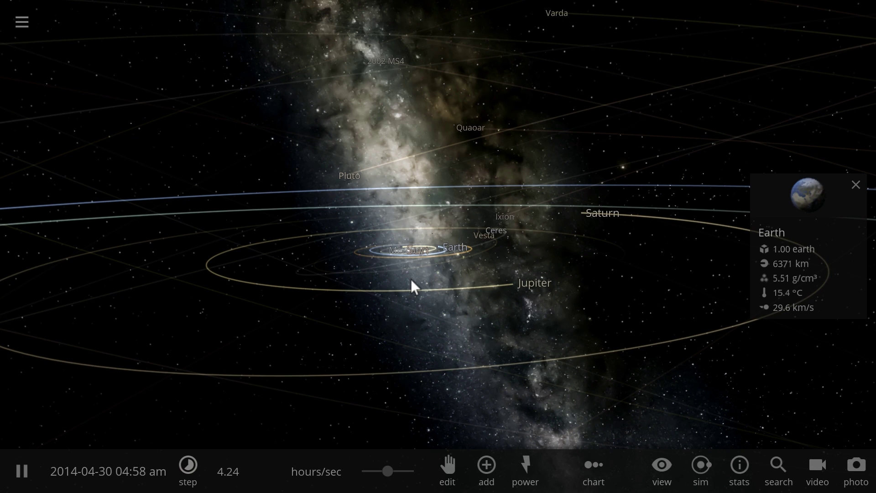
{"action": "left_click_drag", "start_coordinate": [397, 274], "coordinate": [419, 284]}
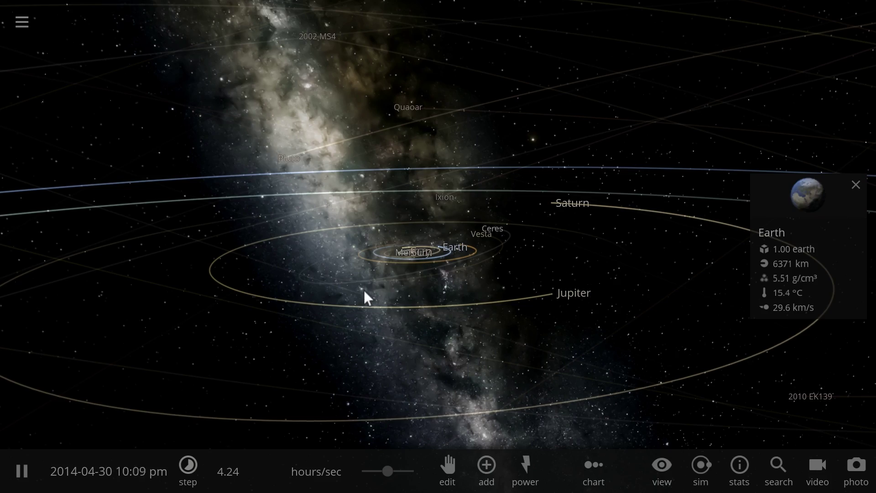
{"action": "left_click_drag", "start_coordinate": [364, 290], "coordinate": [380, 314]}
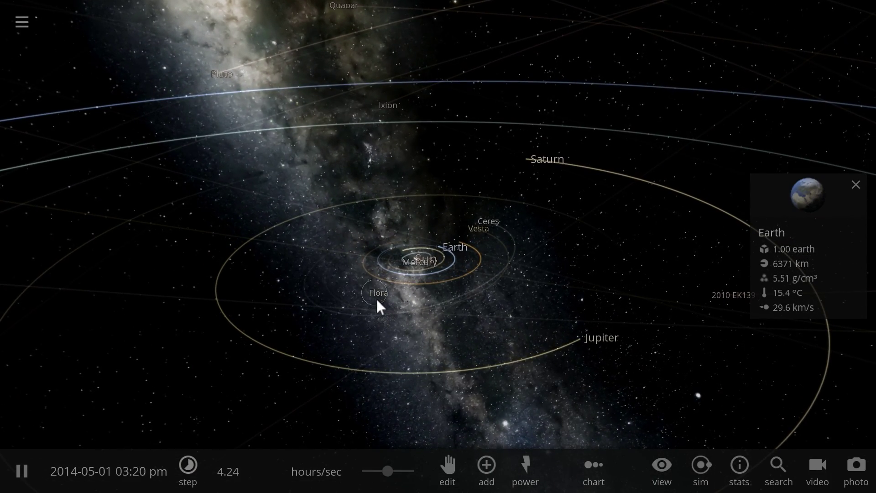
{"action": "left_click_drag", "start_coordinate": [376, 299], "coordinate": [364, 278]}
{"action": "scroll", "coordinate": [364, 278], "scroll_direction": "down", "scroll_amount": 3}
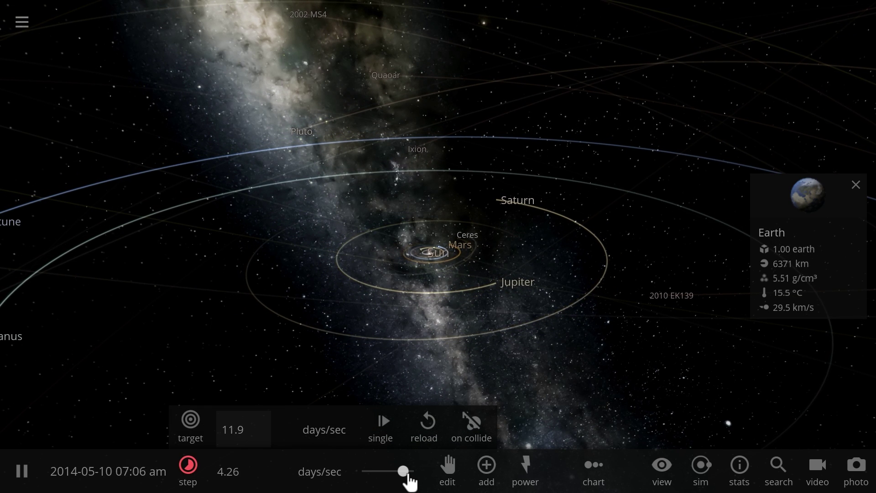
- Select Uranus, then Neptune, to view their stats
{"action": "scroll", "coordinate": [503, 377], "scroll_direction": "down", "scroll_amount": 4}
{"action": "mouse_move", "coordinate": [464, 341]}
{"action": "left_mouse_down"}
{"action": "mouse_move", "coordinate": [502, 377]}
{"action": "mouse_move", "coordinate": [471, 338]}
{"action": "left_mouse_up"}
{"action": "double_click", "coordinate": [285, 320]}
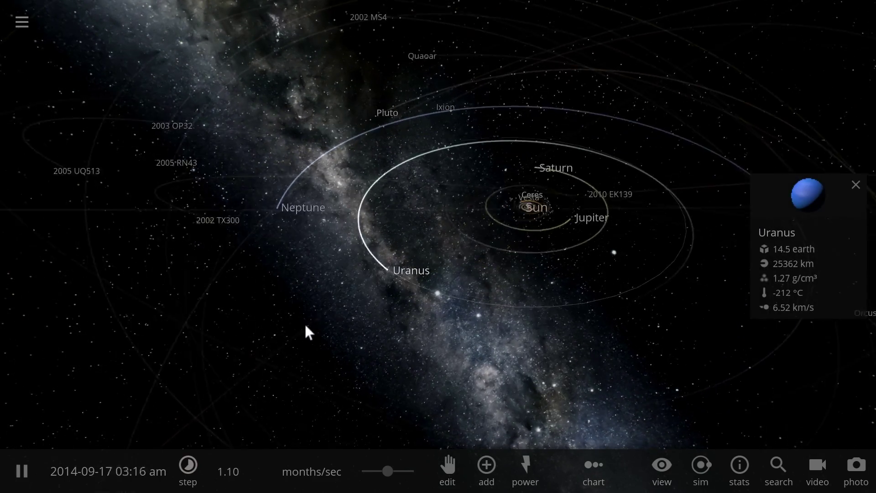
{"action": "double_click", "coordinate": [320, 192]}
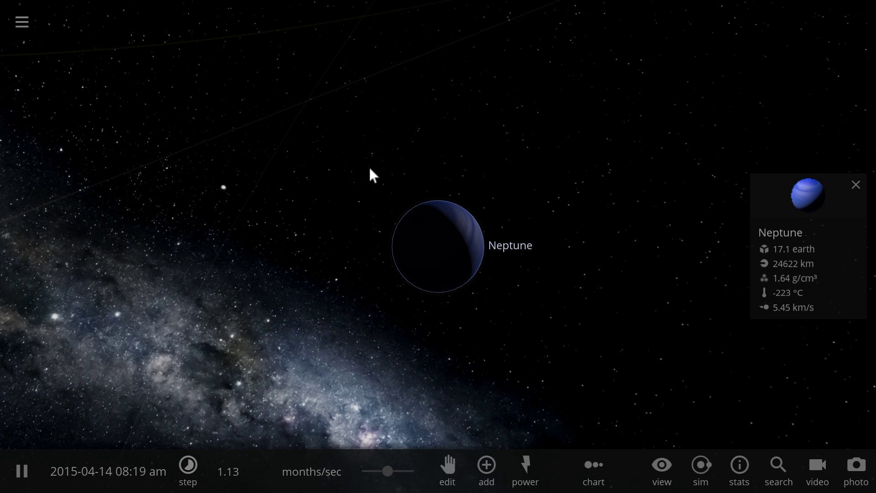
- Zoom out around Neptune and speed time up to about 6.18 months/sec
{"action": "scroll", "coordinate": [421, 318], "scroll_direction": "down", "scroll_amount": 5}
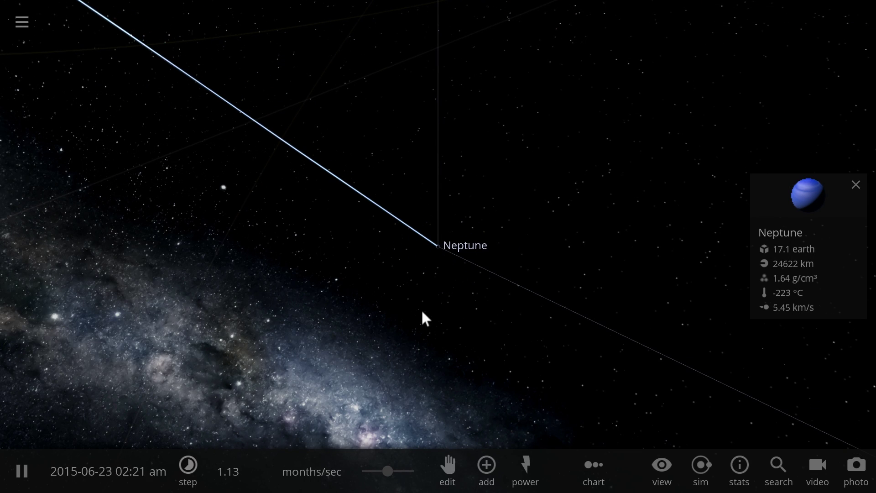
{"action": "scroll", "coordinate": [419, 312], "scroll_direction": "down", "scroll_amount": 5}
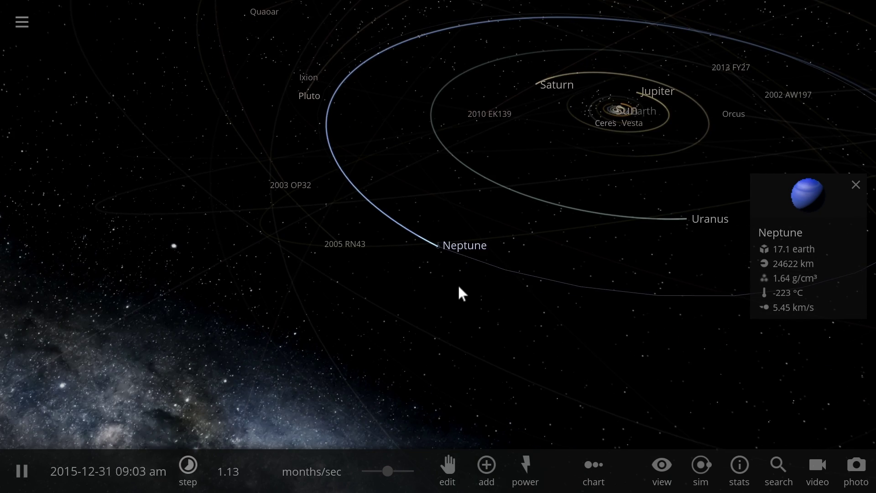
{"action": "left_click_drag", "start_coordinate": [459, 287], "coordinate": [431, 302]}
{"action": "left_click_drag", "start_coordinate": [393, 476], "coordinate": [405, 477]}
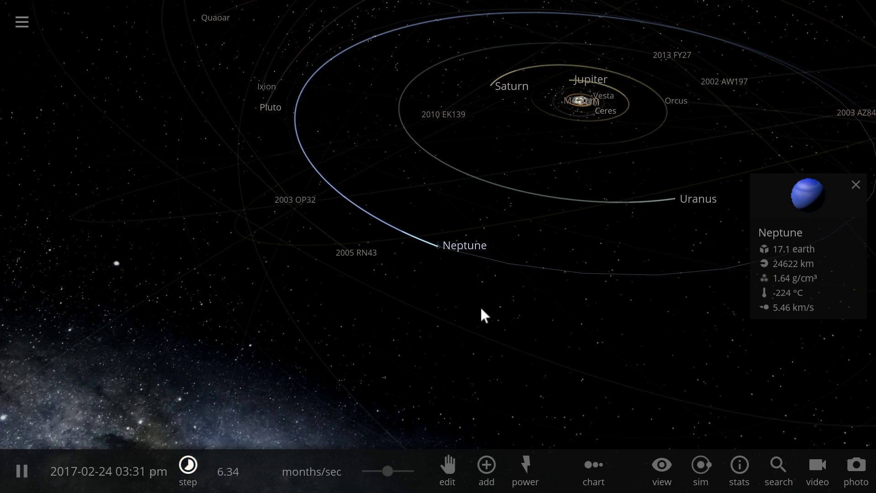
{"action": "left_click_drag", "start_coordinate": [484, 307], "coordinate": [501, 295]}
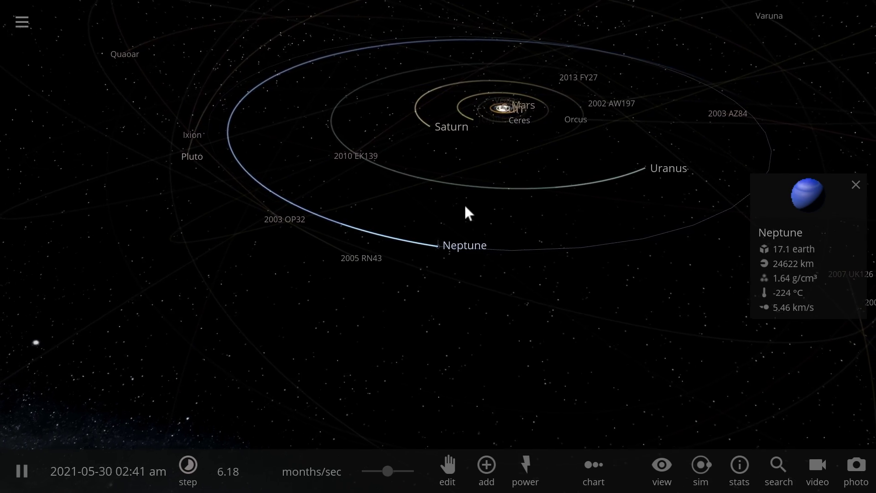
- Centre on Saturn, then Jupiter, and leave the simulation paused
{"action": "double_click", "coordinate": [418, 134]}
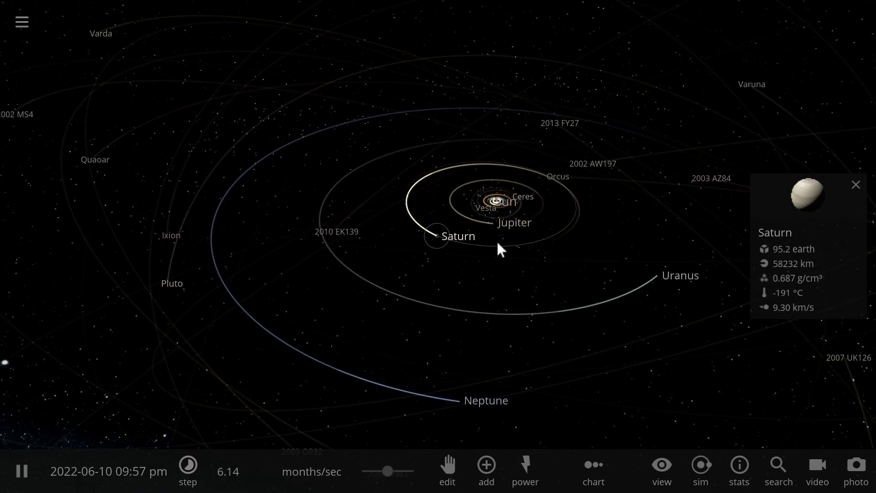
{"action": "double_click", "coordinate": [421, 227]}
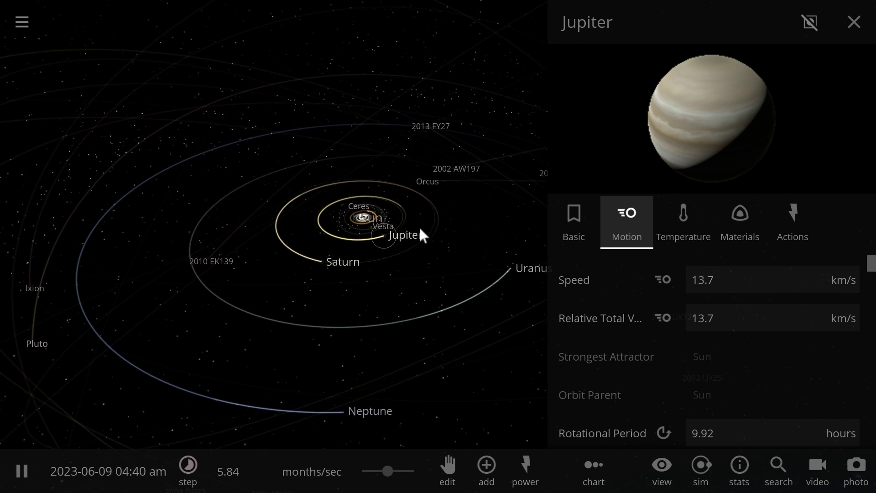
{"action": "key", "text": "space"}
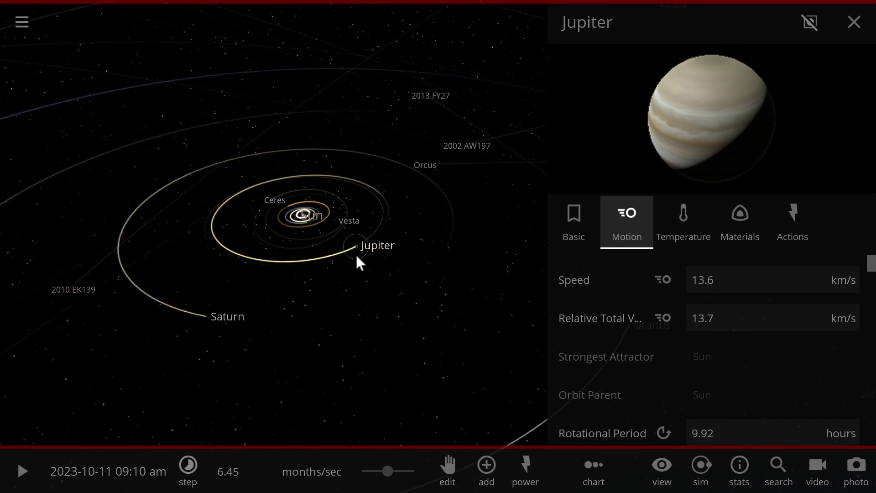
{"action": "key", "text": "space"}
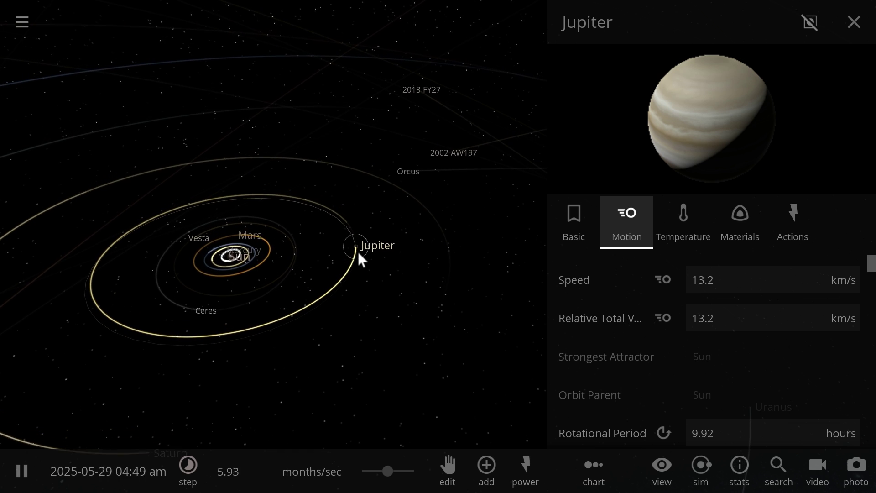
{"action": "key", "text": "space"}
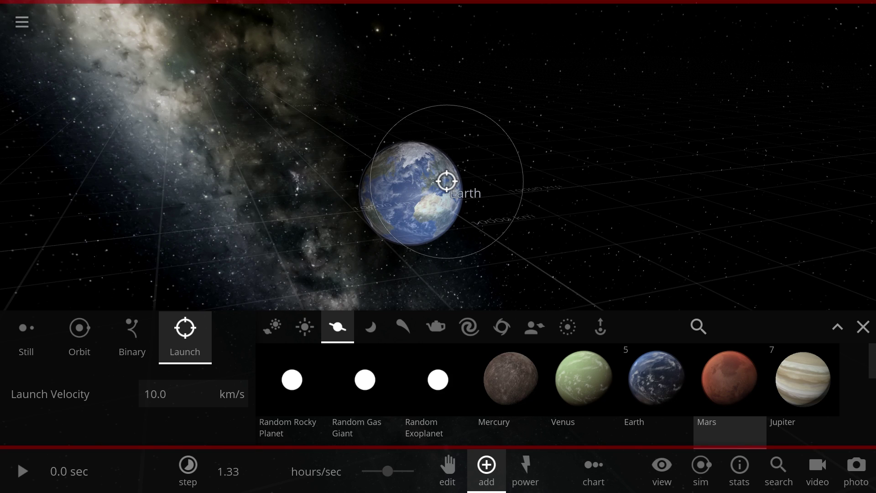
- Launch Mars beside Earth and set its Rotational Period to 0
{"action": "left_click", "coordinate": [447, 181]}
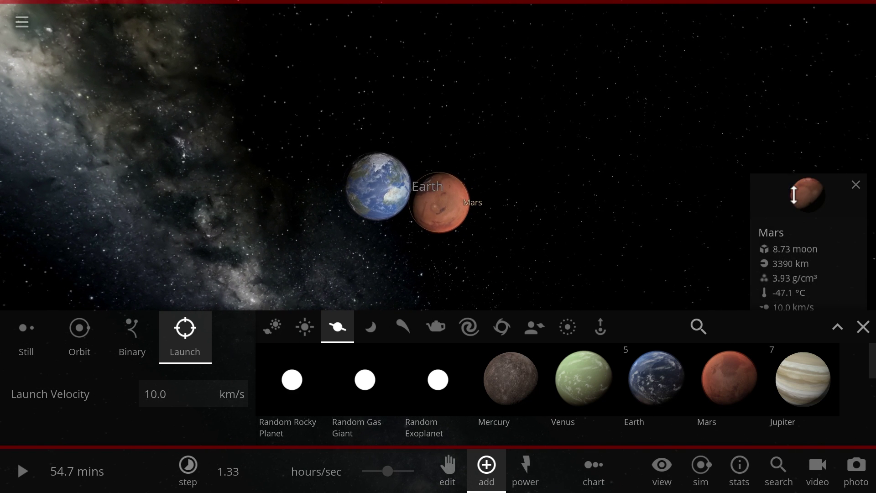
{"action": "left_click", "coordinate": [791, 190]}
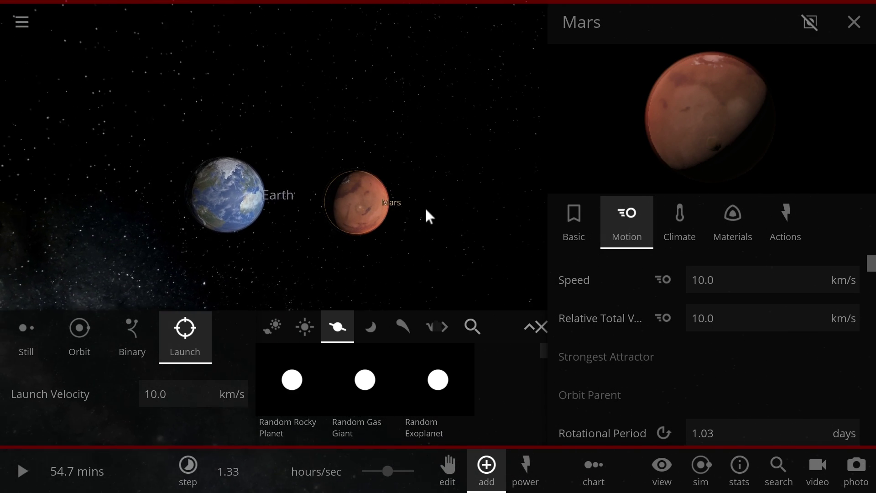
{"action": "scroll", "coordinate": [761, 285], "scroll_direction": "down", "scroll_amount": 3}
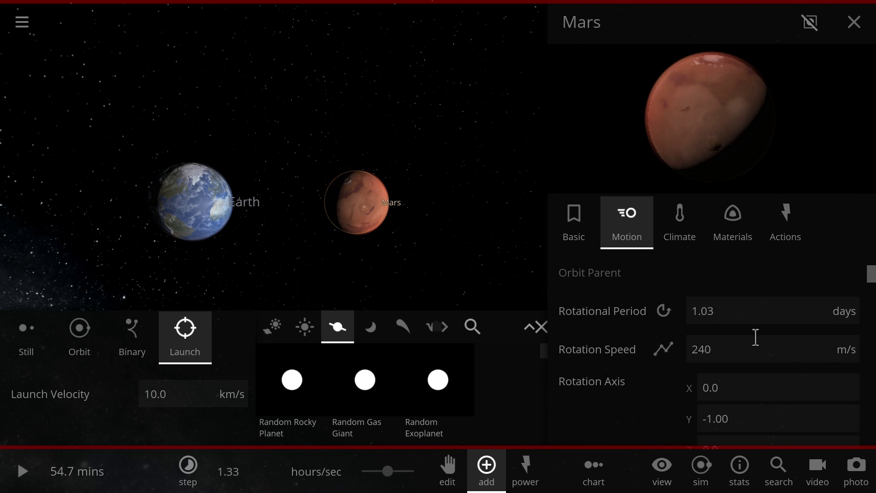
{"action": "type", "text": "0"}
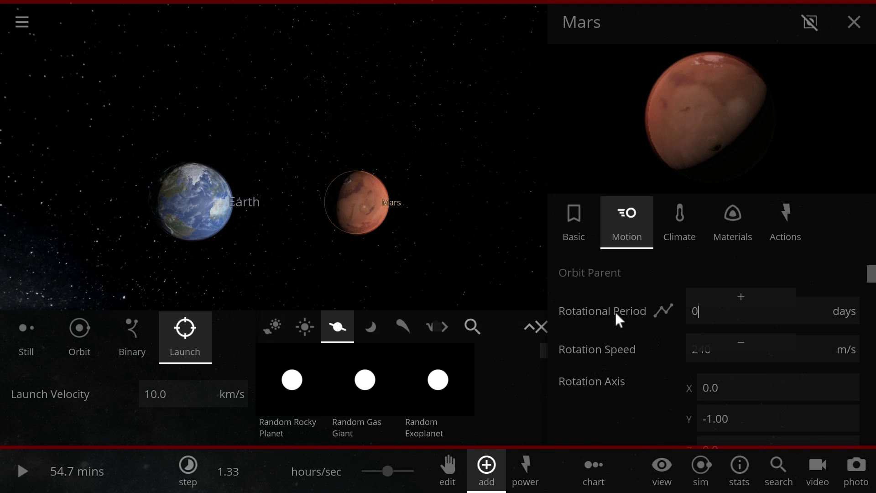
{"action": "key", "text": "Return"}
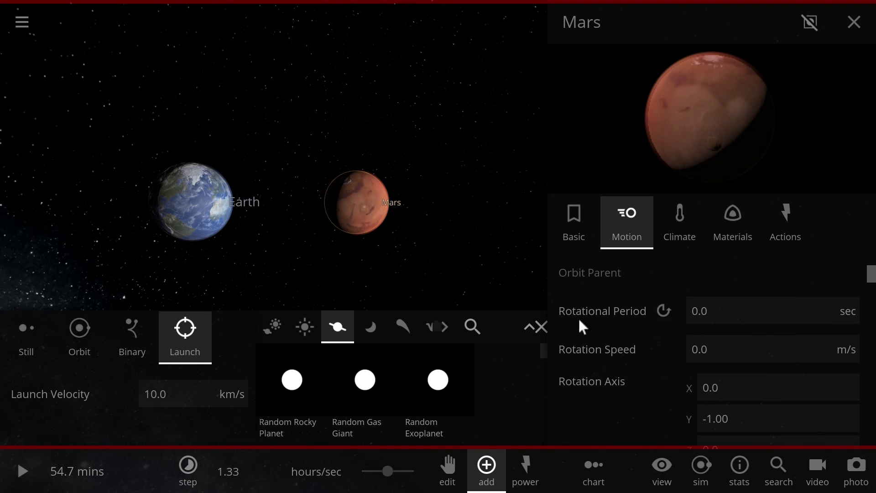
{"action": "left_click", "coordinate": [540, 329]}
- Start the simulation at an adjusted speed while orbiting the view around Mars
{"action": "left_click_drag", "start_coordinate": [388, 478], "coordinate": [369, 478]}
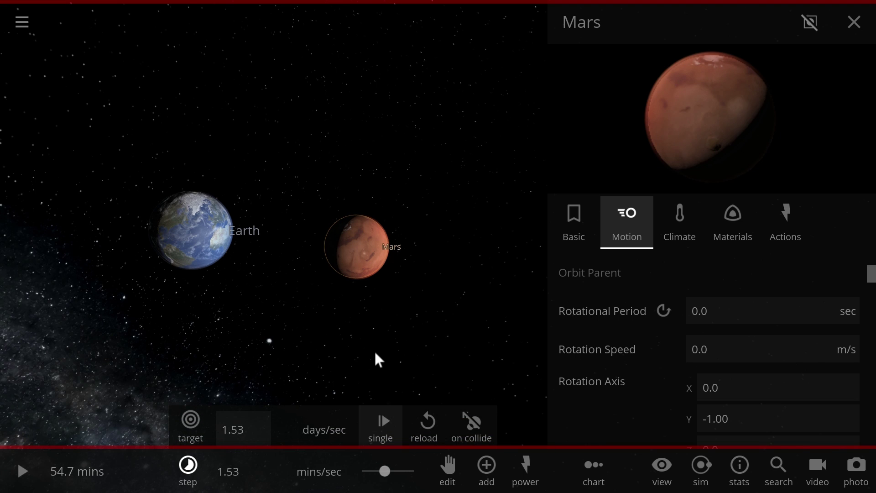
{"action": "key", "text": "space"}
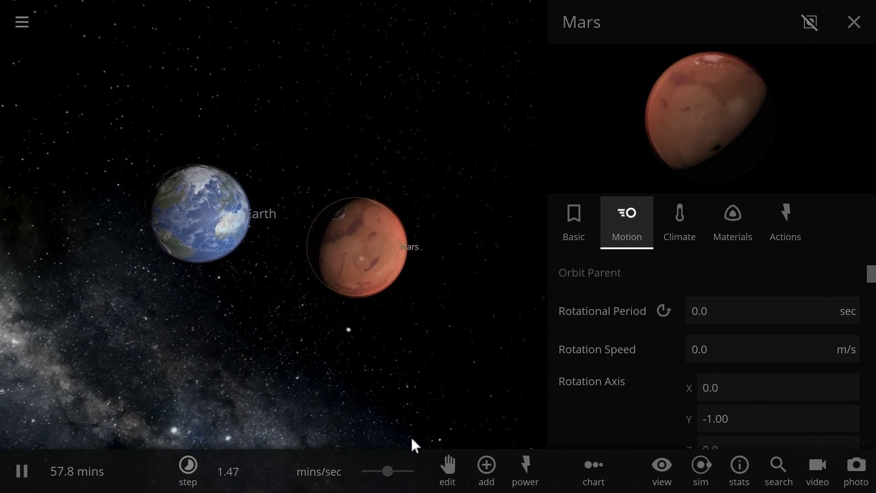
{"action": "left_click_drag", "start_coordinate": [389, 472], "coordinate": [404, 473]}
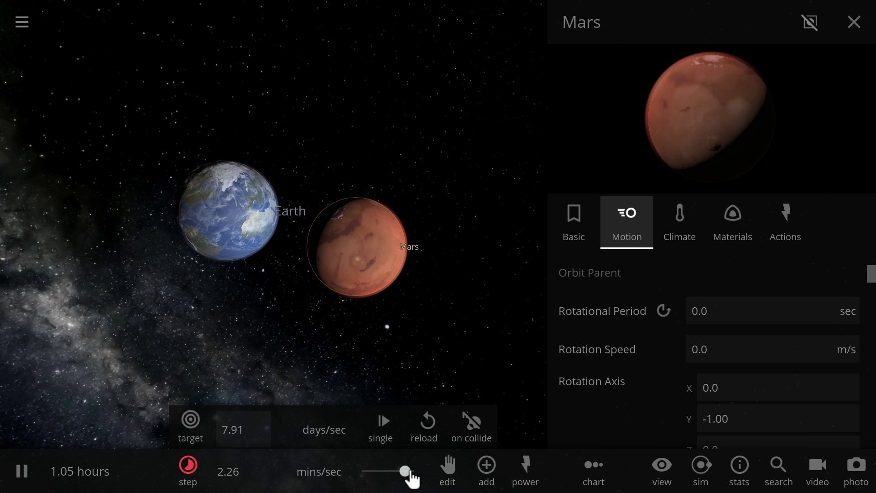
{"action": "left_click_drag", "start_coordinate": [368, 353], "coordinate": [303, 274]}
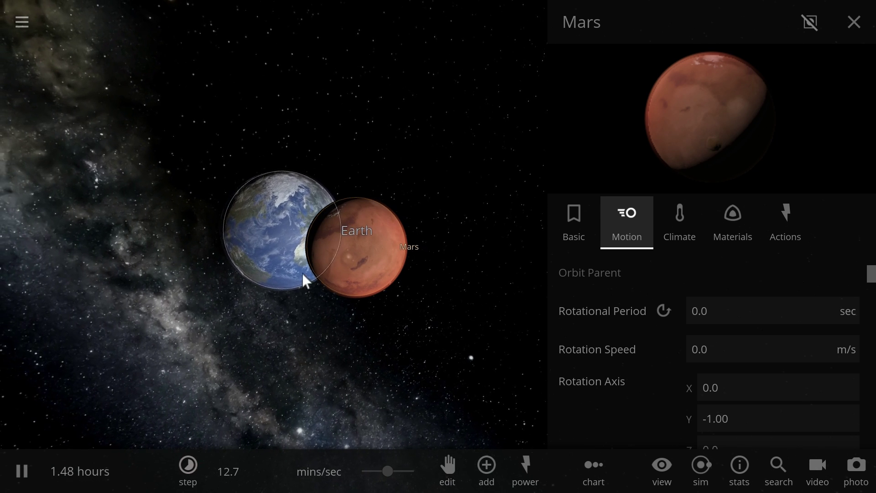
- Let Earth and Mars collide, then select one of the fragments
{"action": "key", "text": "space"}
{"action": "left_click_drag", "start_coordinate": [367, 402], "coordinate": [287, 251]}
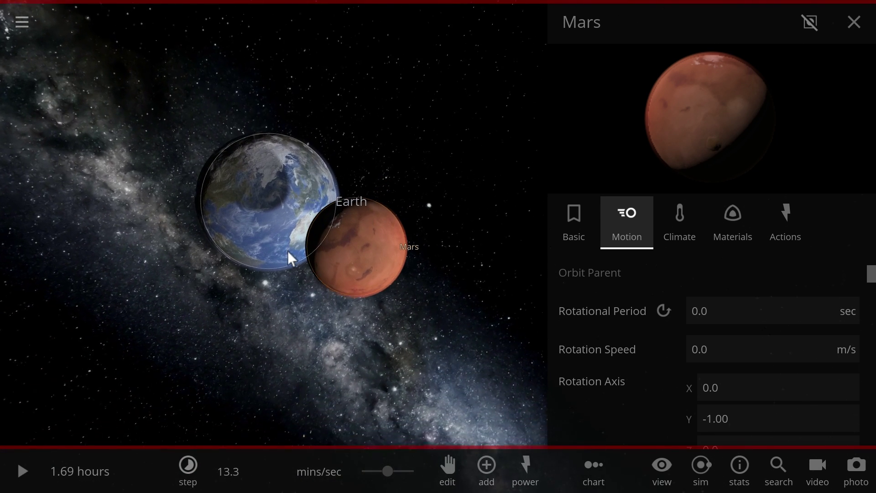
{"action": "key", "text": "space"}
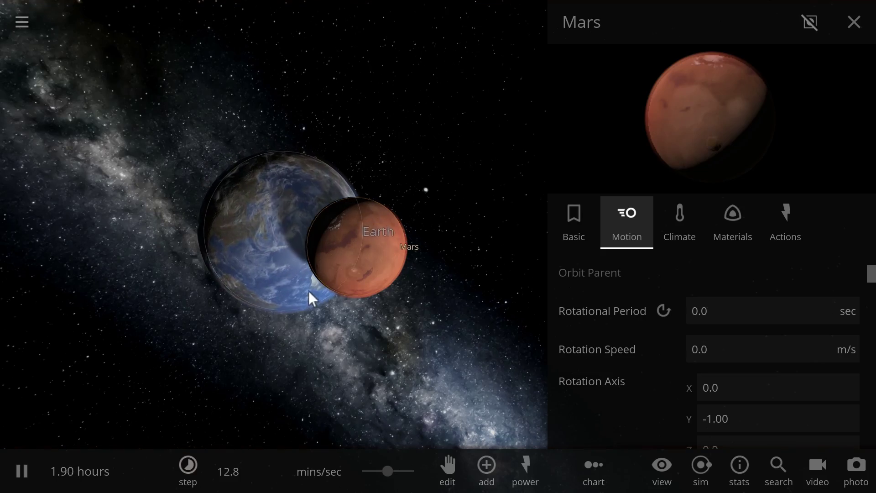
{"action": "left_click", "coordinate": [373, 326]}
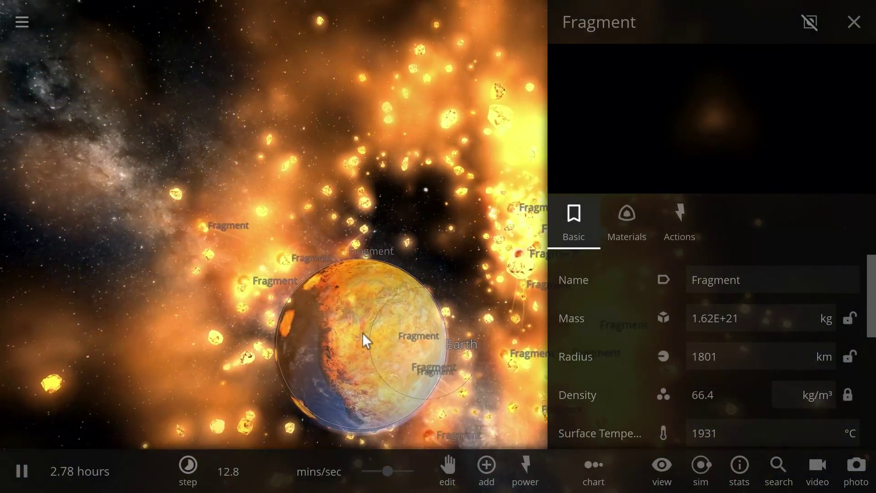
- Check Earth's post-impact Motion stats, then close the panel for a full view
{"action": "left_click", "coordinate": [369, 335]}
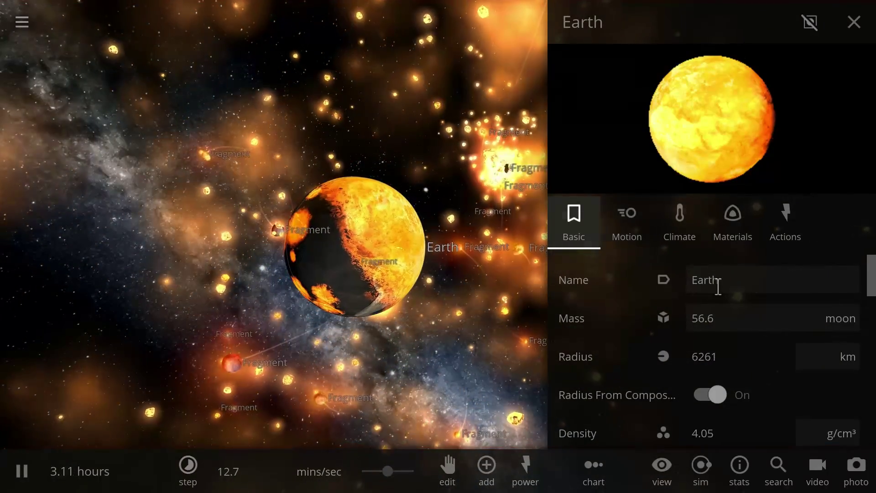
{"action": "left_click", "coordinate": [639, 241]}
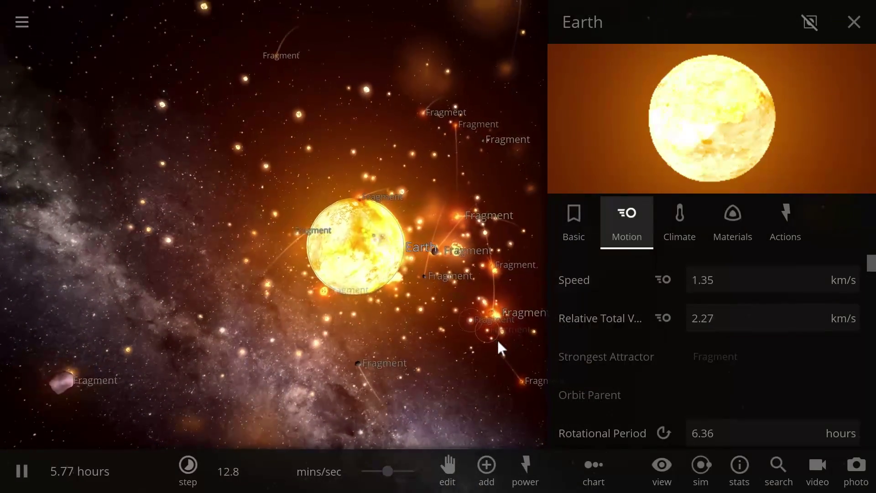
{"action": "left_click", "coordinate": [497, 341]}
{"action": "left_click", "coordinate": [457, 339]}
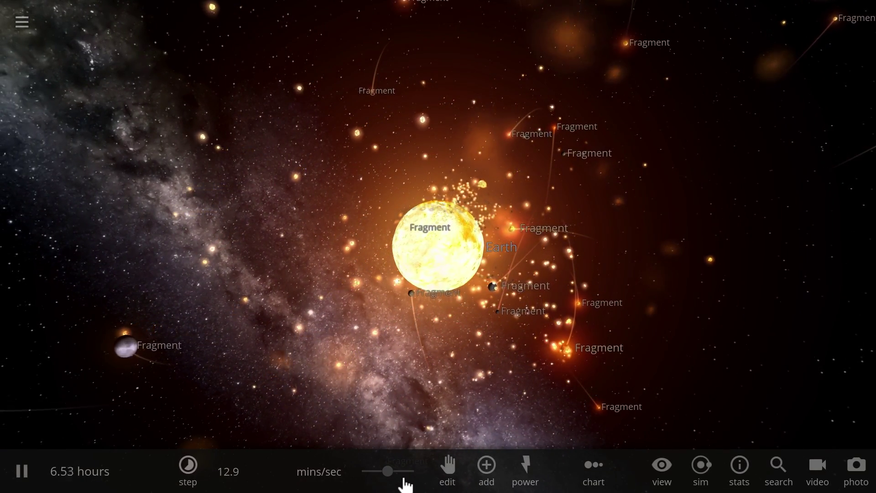
{"action": "scroll", "coordinate": [456, 254], "scroll_direction": "up", "scroll_amount": 3}
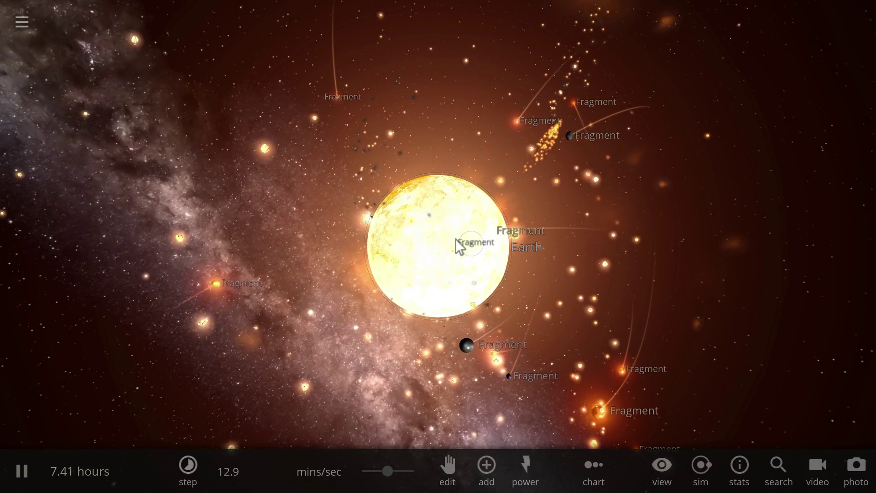
- Reopen Earth's full properties to review its Motion stats again
{"action": "left_click", "coordinate": [456, 240]}
{"action": "left_click", "coordinate": [799, 197]}
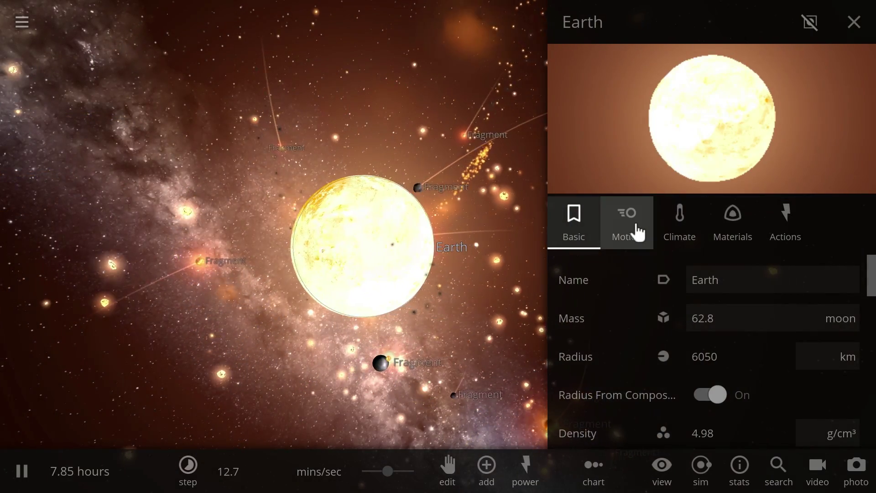
{"action": "left_click", "coordinate": [634, 228]}
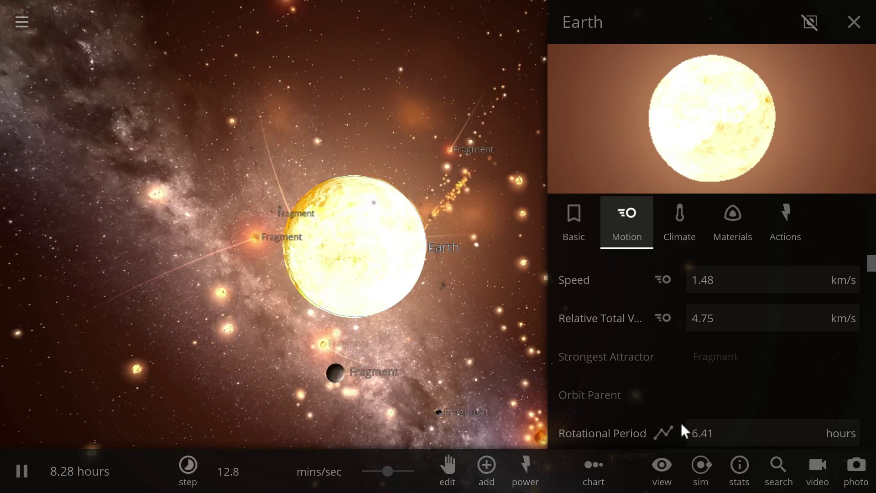
{"action": "left_click", "coordinate": [854, 23]}
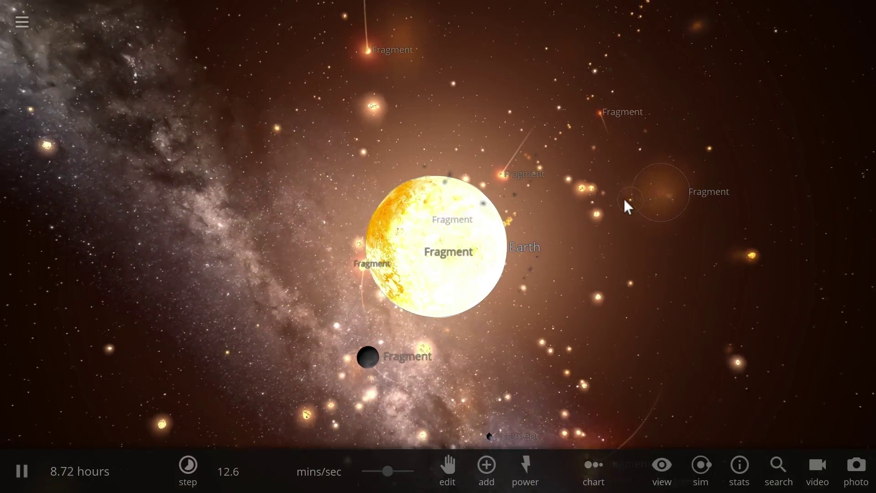
- Raise the time rate to about 17.6 mins/sec and zoom out over the debris
{"action": "left_click_drag", "start_coordinate": [389, 471], "coordinate": [400, 470]}
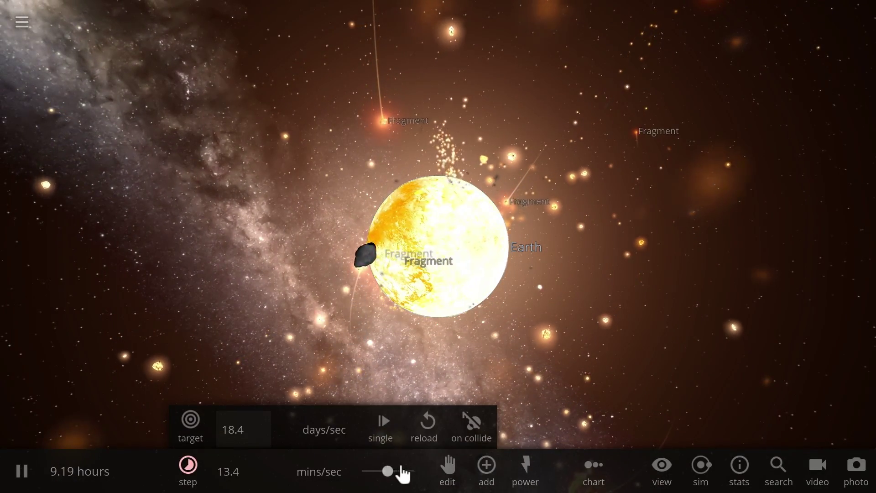
{"action": "left_click", "coordinate": [477, 348]}
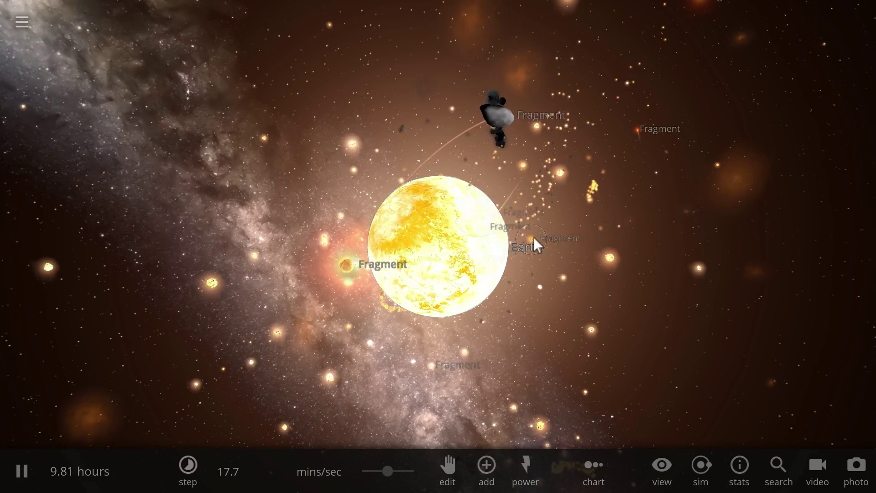
{"action": "scroll", "coordinate": [532, 237], "scroll_direction": "down", "scroll_amount": 5}
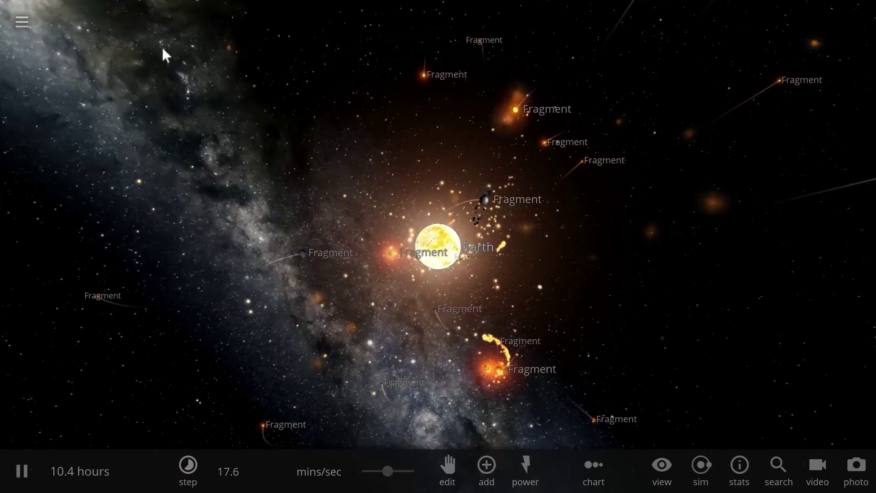
- Load the Solar System scenario from the Open catalogue
{"action": "left_click", "coordinate": [22, 25]}
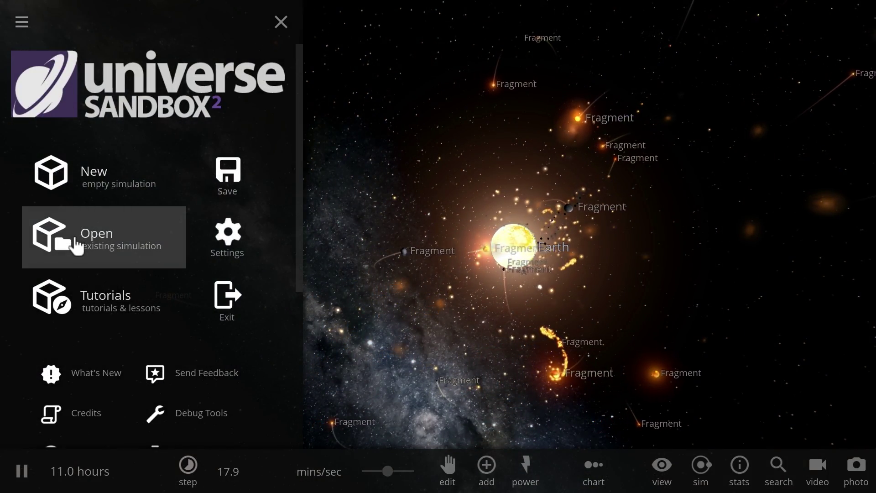
{"action": "left_click", "coordinate": [76, 246]}
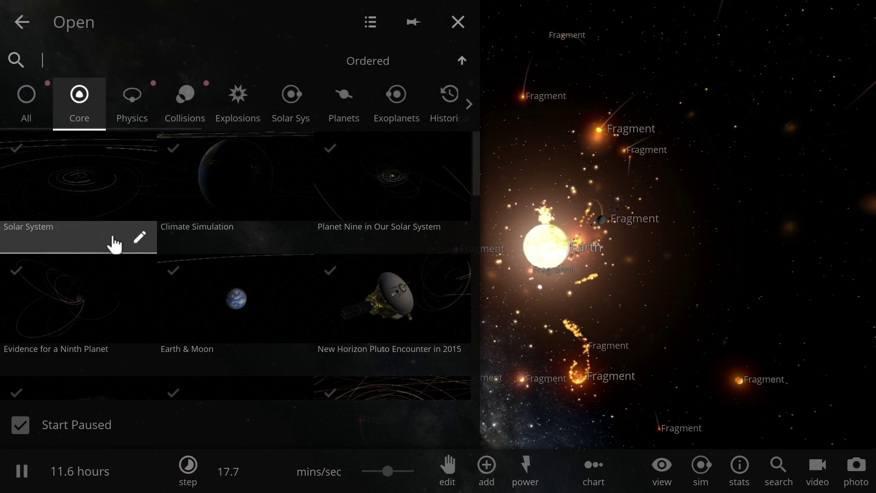
{"action": "mouse_move", "coordinate": [109, 197]}
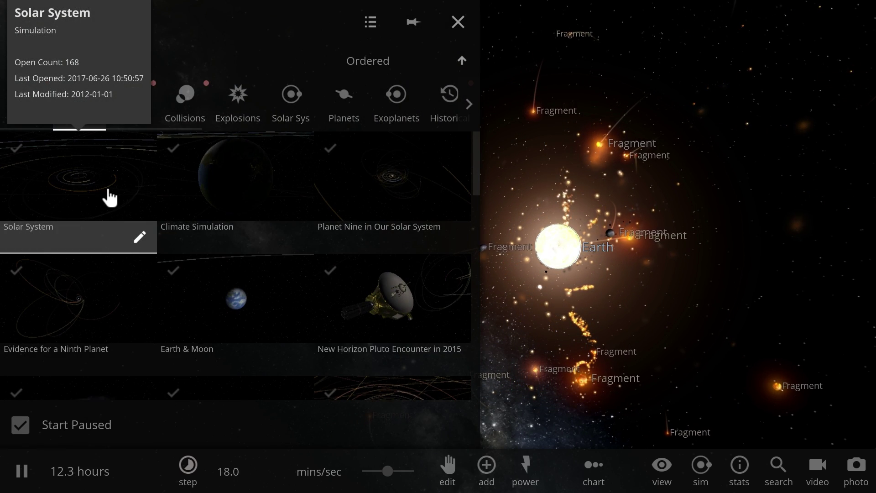
{"action": "left_click", "coordinate": [73, 205]}
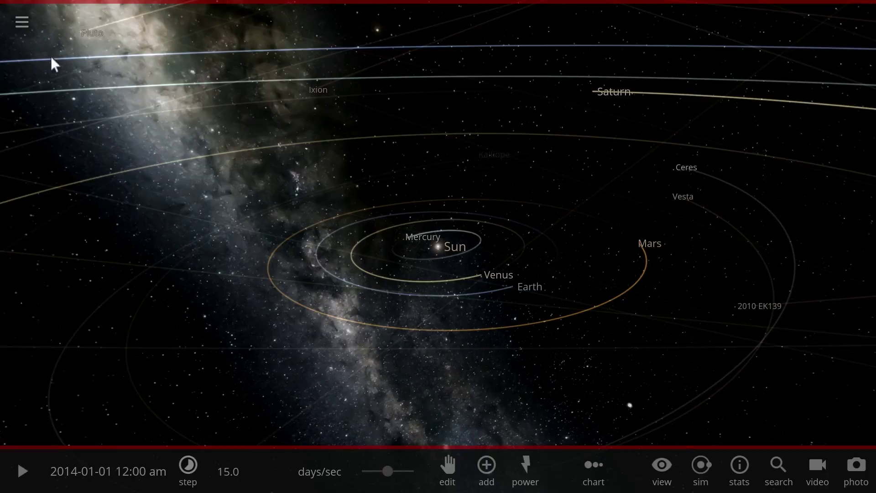
- Load the galaxy supernova simulation and run it while orbiting and zooming the view
{"action": "left_click", "coordinate": [21, 26]}
{"action": "left_click", "coordinate": [306, 221]}
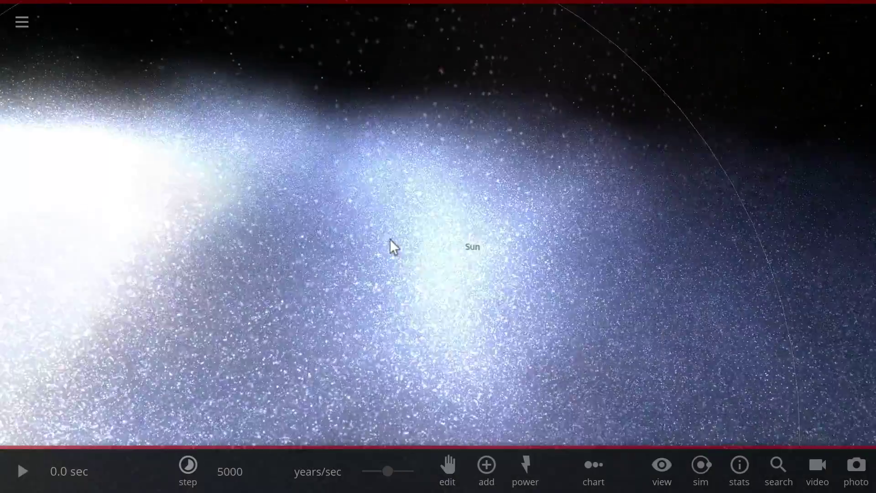
{"action": "key", "text": "space"}
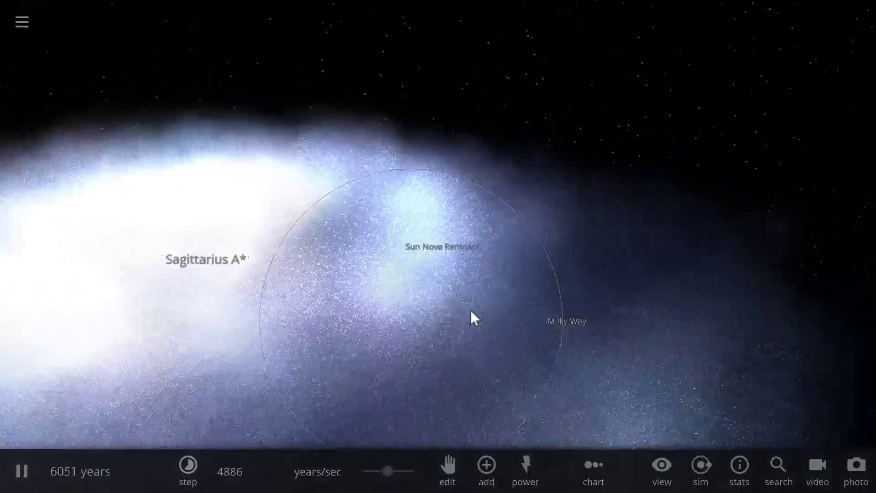
{"action": "left_click_drag", "start_coordinate": [470, 310], "coordinate": [424, 257]}
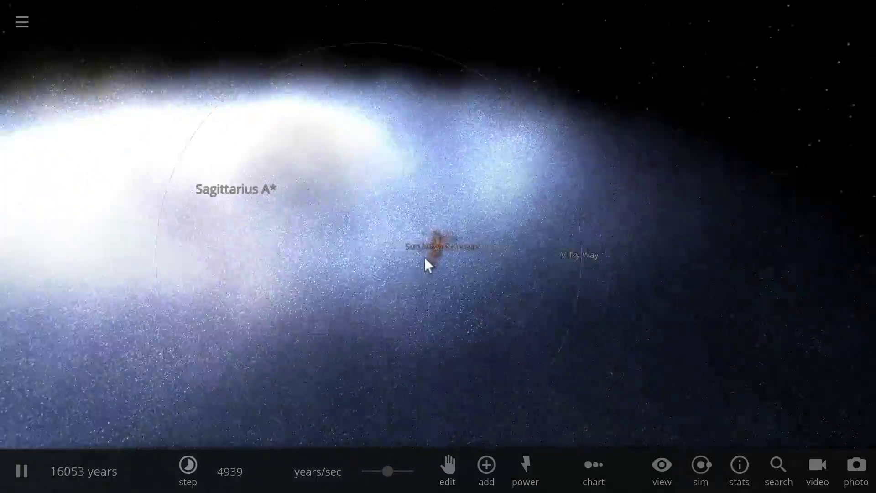
{"action": "scroll", "coordinate": [432, 255], "scroll_direction": "up", "scroll_amount": 5}
{"action": "key", "text": "space"}
{"action": "scroll", "coordinate": [467, 237], "scroll_direction": "down", "scroll_amount": 2}
{"action": "key", "text": "space"}
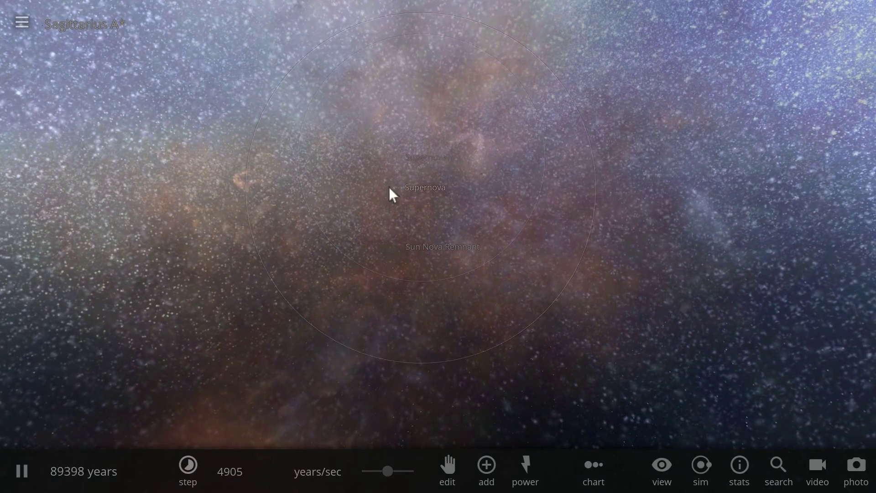
{"action": "left_click", "coordinate": [28, 23]}
- Search 'mom' and open the Collapsing Momentum Test simulation
{"action": "left_click", "coordinate": [65, 111]}
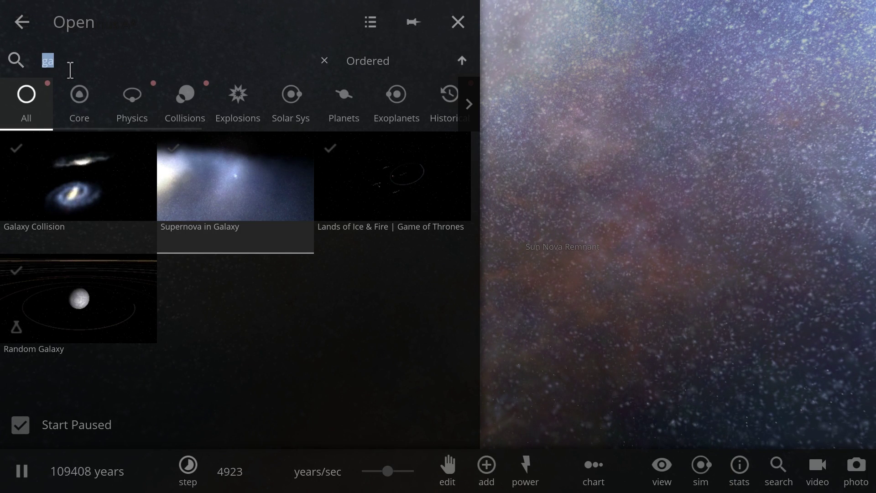
{"action": "type", "text": "mom"}
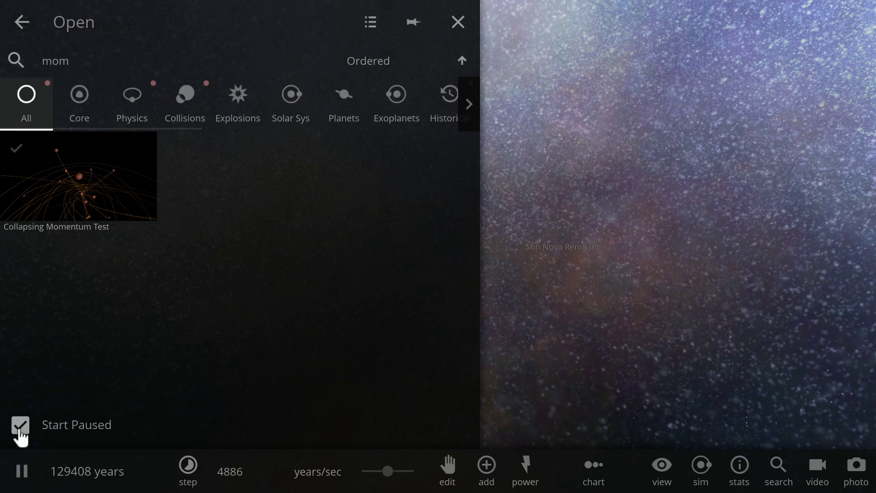
{"action": "left_click", "coordinate": [88, 211]}
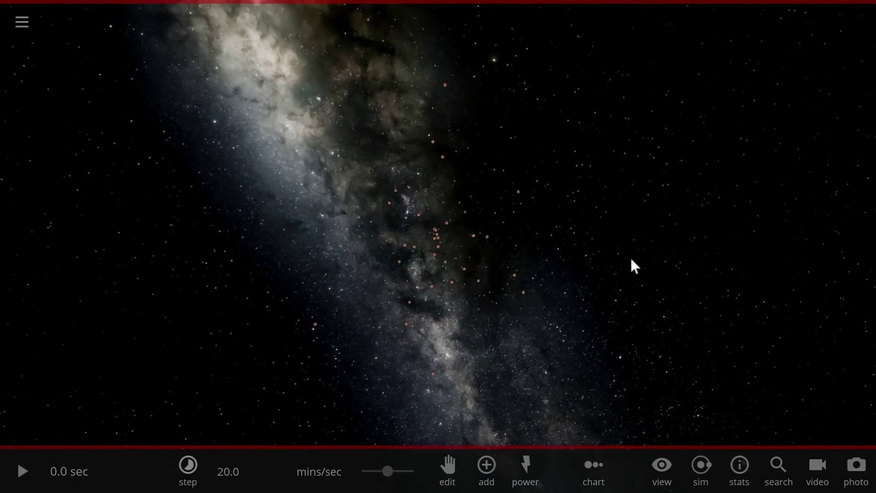
- Select Mars and apply Halt All Velocities and Halt All Rotations from Sim Actions
{"action": "left_click", "coordinate": [443, 114]}
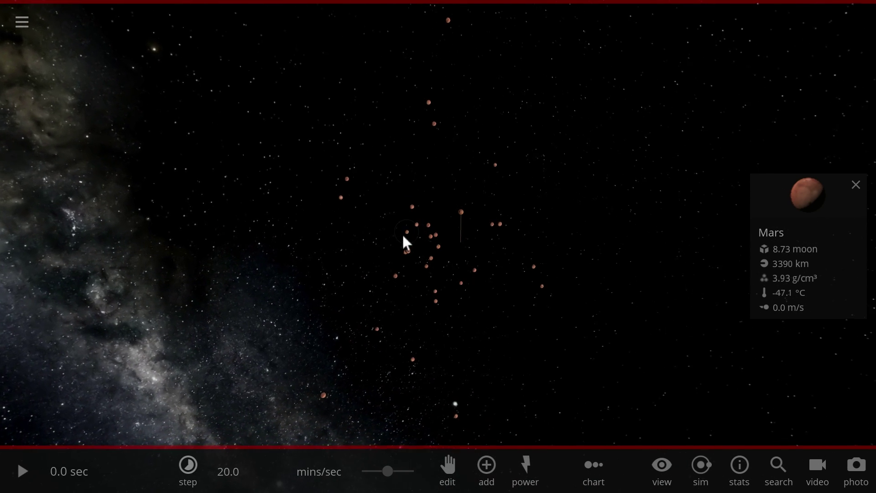
{"action": "left_click", "coordinate": [525, 474]}
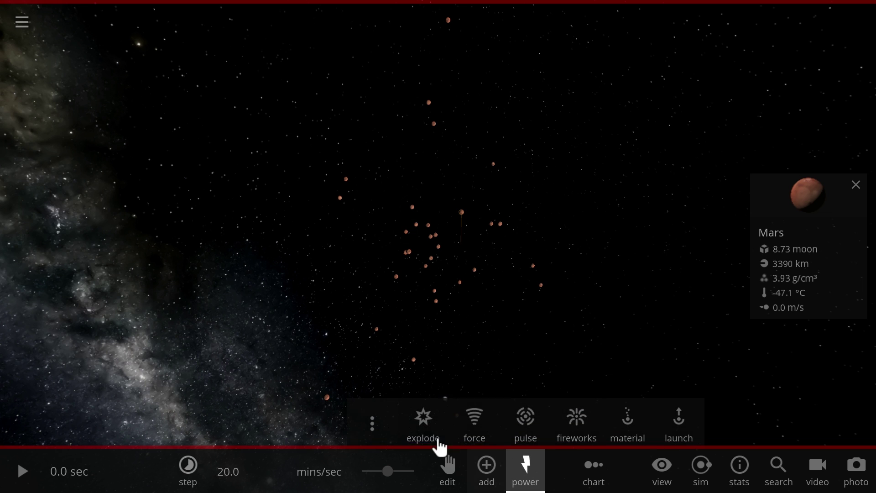
{"action": "left_click", "coordinate": [372, 424]}
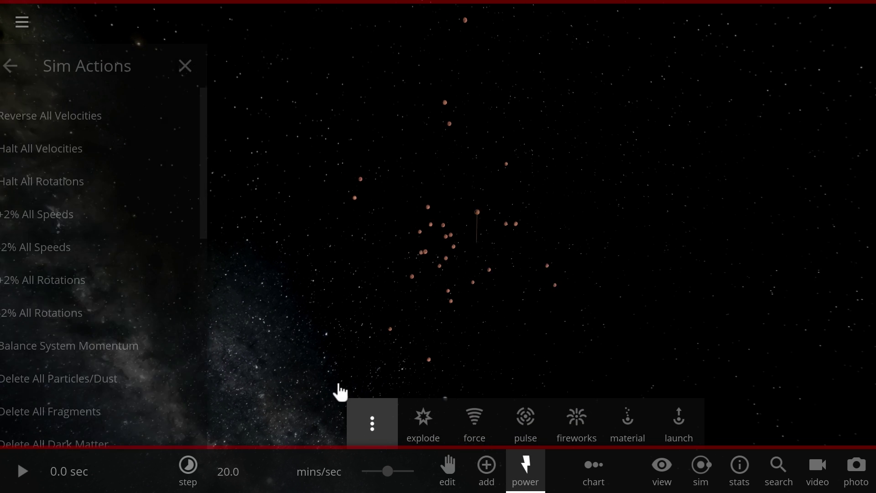
{"action": "left_click", "coordinate": [79, 155]}
{"action": "left_click", "coordinate": [76, 182]}
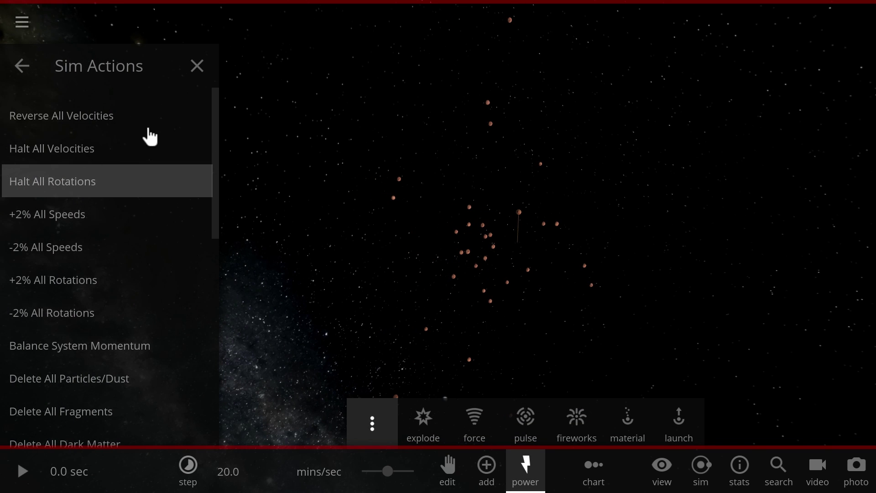
{"action": "left_click", "coordinate": [197, 69]}
- Verify Mars's Motion properties show zero rotation and 0.0 m/s
{"action": "left_click", "coordinate": [463, 218]}
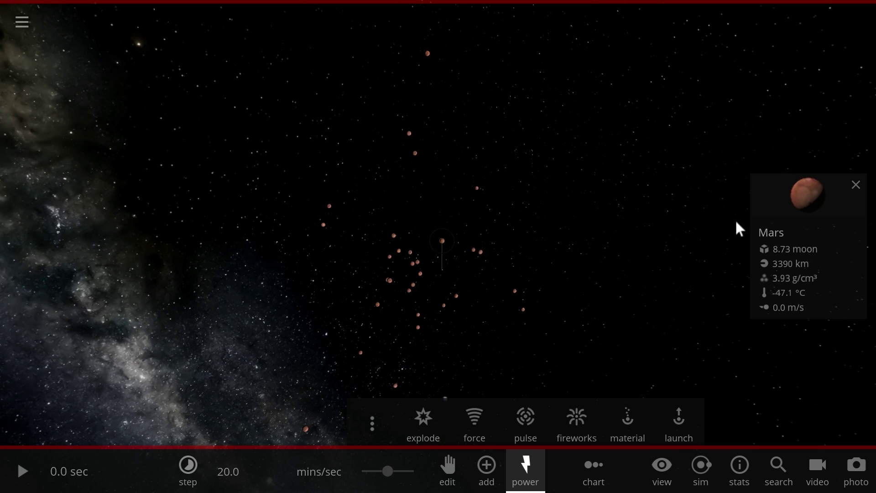
{"action": "left_click", "coordinate": [776, 195]}
{"action": "scroll", "coordinate": [793, 338], "scroll_direction": "down", "scroll_amount": 3}
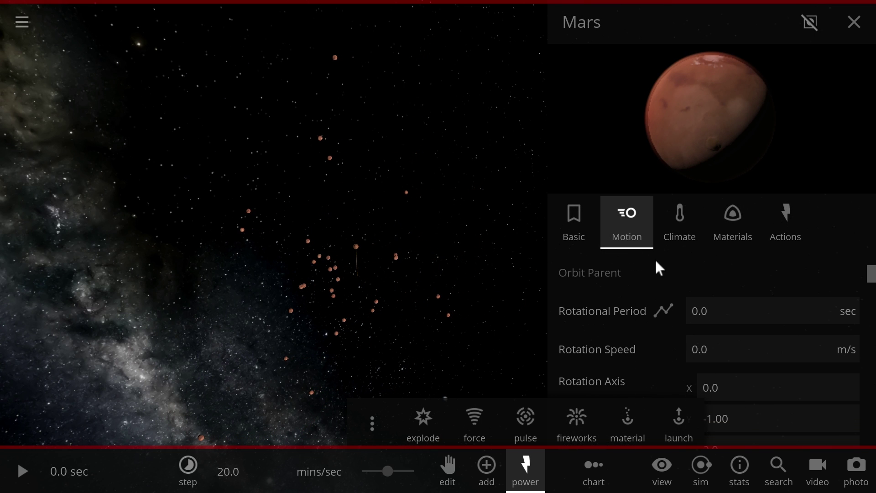
{"action": "left_click", "coordinate": [839, 29]}
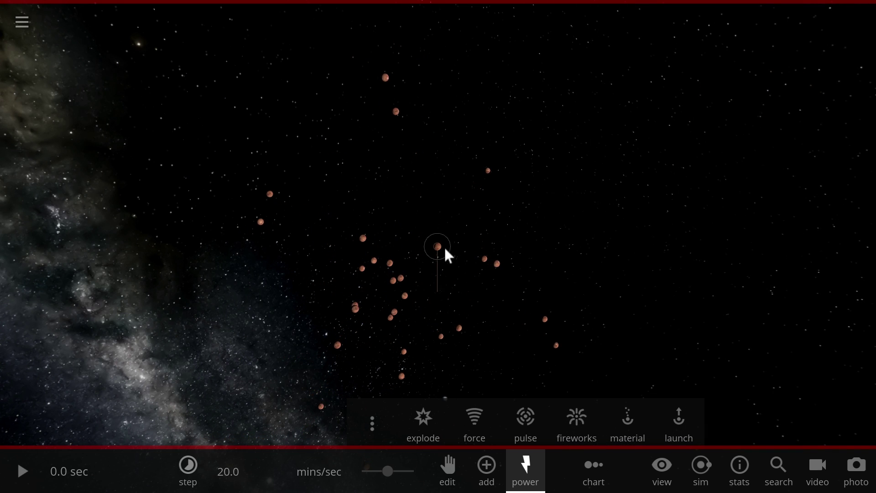
- Reselect Mars and orbit the view around the motionless fragments
{"action": "left_click", "coordinate": [446, 250]}
{"action": "left_click_drag", "start_coordinate": [445, 272], "coordinate": [399, 276]}
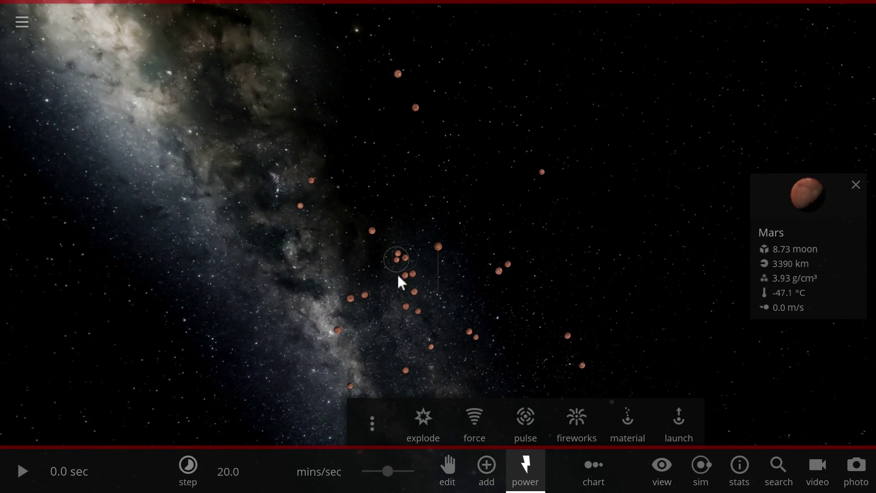
{"action": "left_click", "coordinate": [527, 470]}
{"action": "left_click_drag", "start_coordinate": [349, 401], "coordinate": [399, 384]}
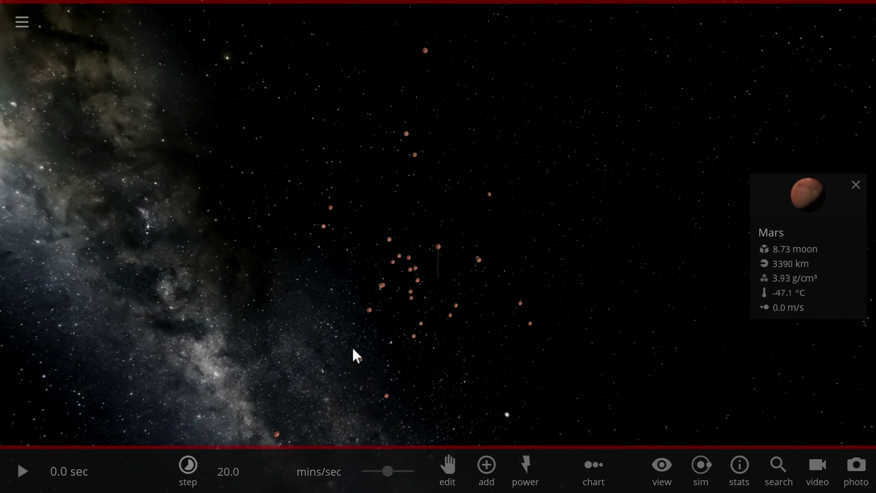
{"action": "left_click_drag", "start_coordinate": [353, 347], "coordinate": [374, 330]}
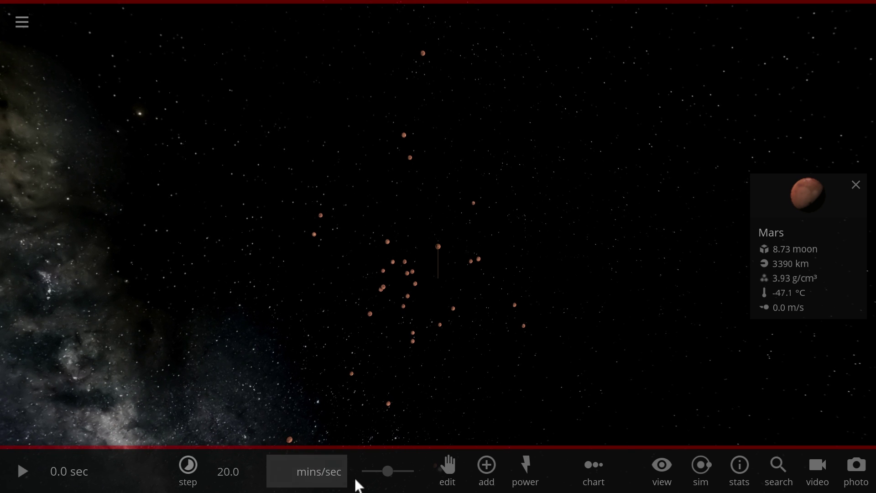
- Play the simulation, centre the camera on the molten Mars, and raise the time speed
{"action": "key", "text": "space"}
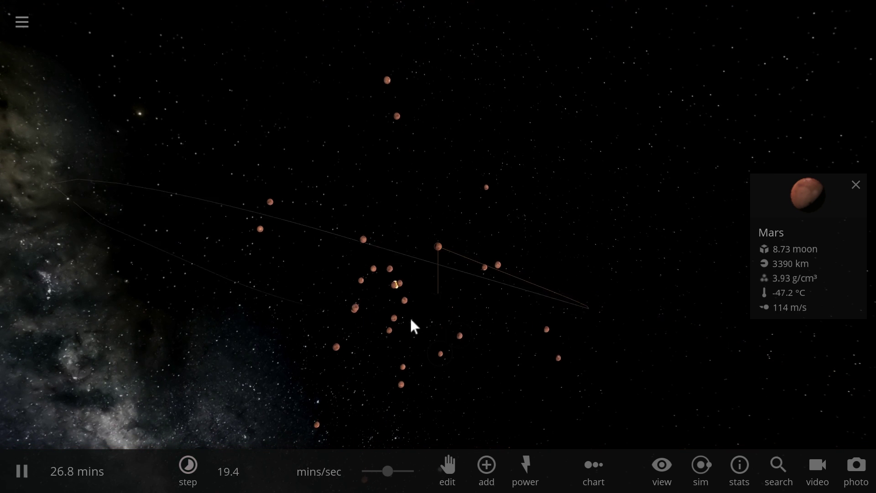
{"action": "double_click", "coordinate": [398, 288]}
{"action": "scroll", "coordinate": [419, 276], "scroll_direction": "up", "scroll_amount": 6}
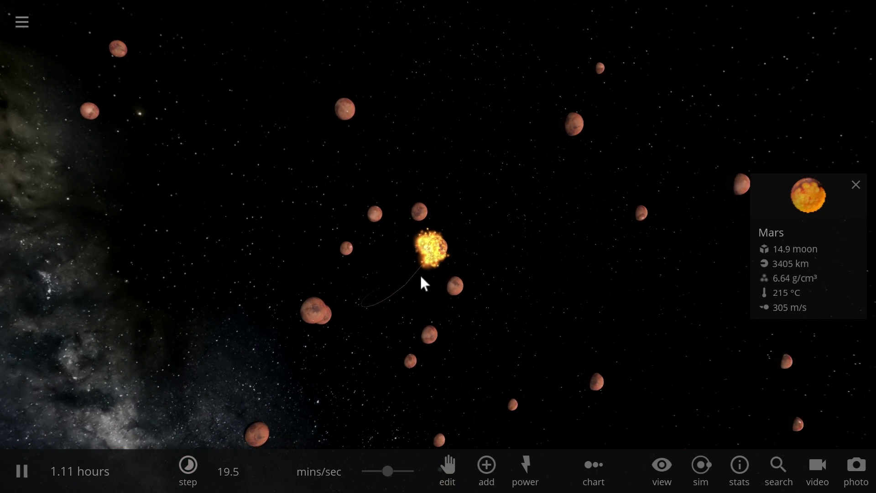
{"action": "scroll", "coordinate": [420, 276], "scroll_direction": "down", "scroll_amount": 4}
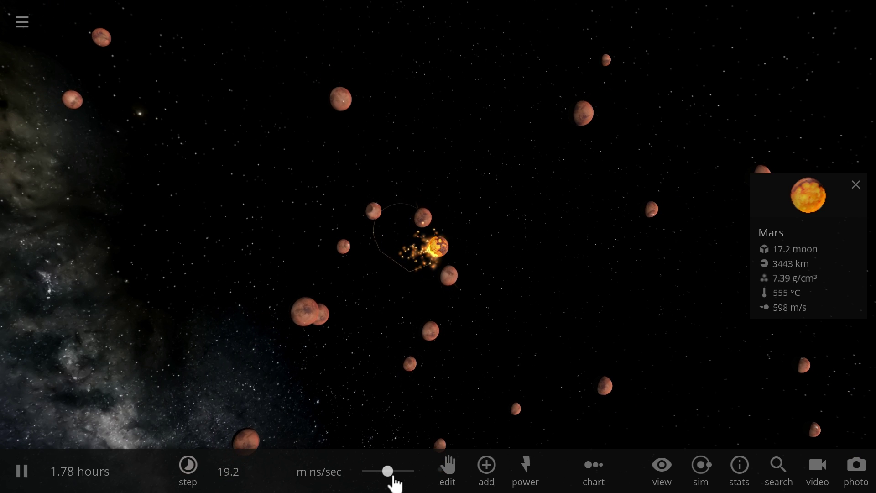
{"action": "left_click_drag", "start_coordinate": [391, 474], "coordinate": [398, 471]}
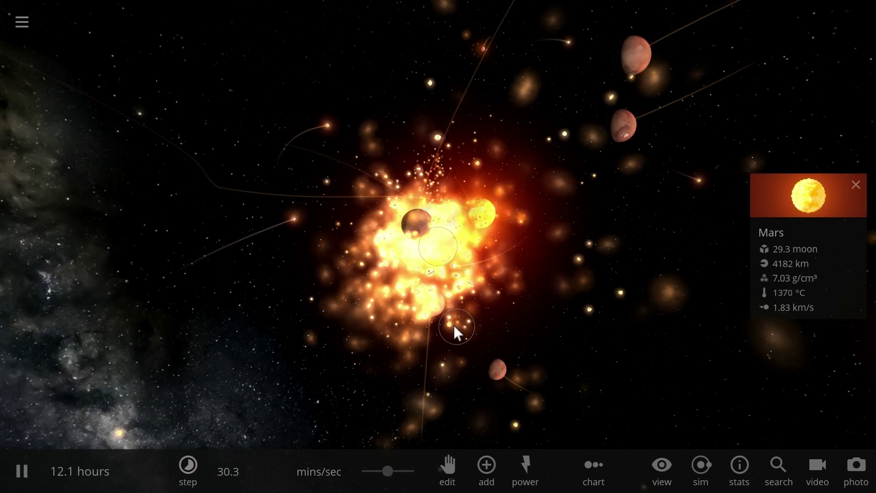
- Zoom and orbit around Mars as it accretes debris to 1.11 earth masses and 5879 km
{"action": "scroll", "coordinate": [454, 324], "scroll_direction": "down", "scroll_amount": 5}
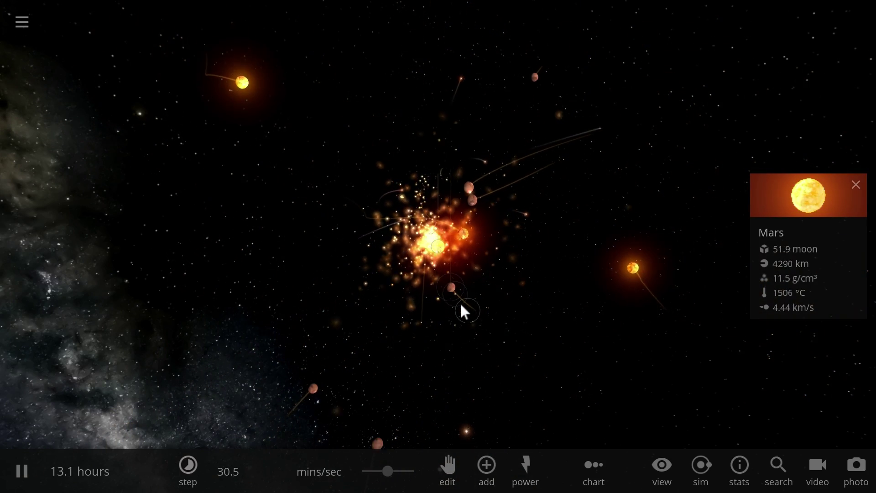
{"action": "scroll", "coordinate": [440, 267], "scroll_direction": "up", "scroll_amount": 5}
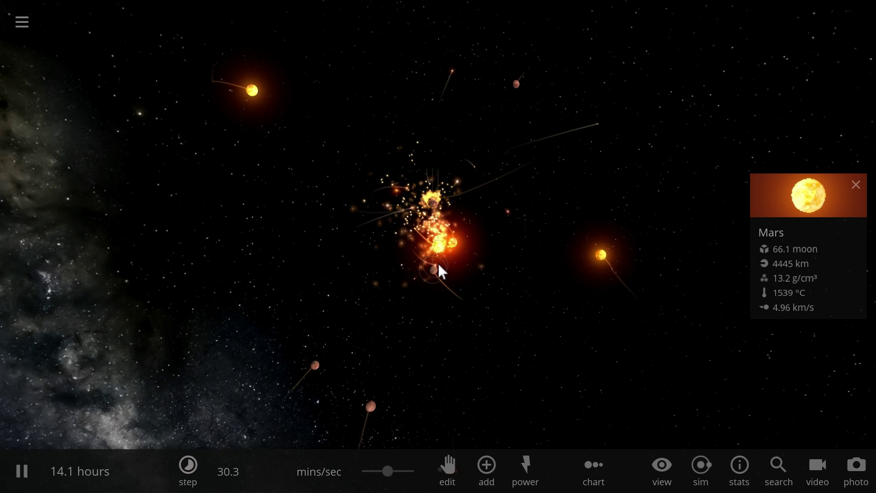
{"action": "scroll", "coordinate": [440, 272], "scroll_direction": "up", "scroll_amount": 3}
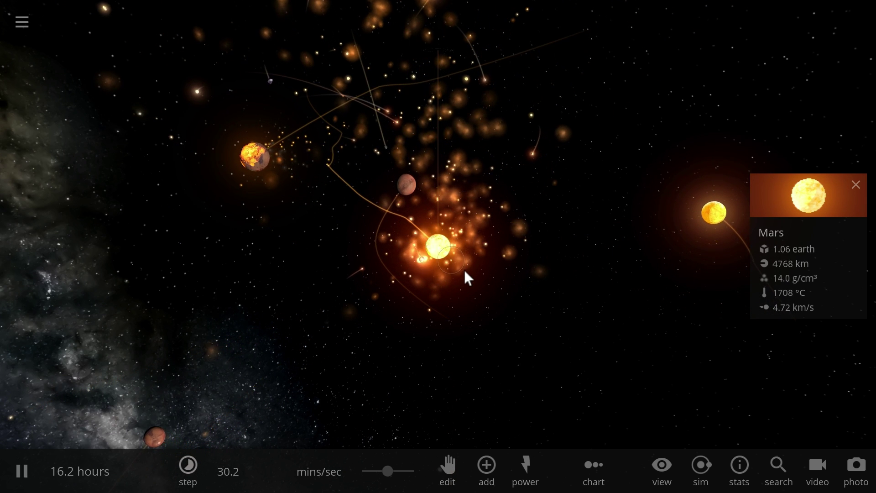
{"action": "scroll", "coordinate": [463, 264], "scroll_direction": "down", "scroll_amount": 3}
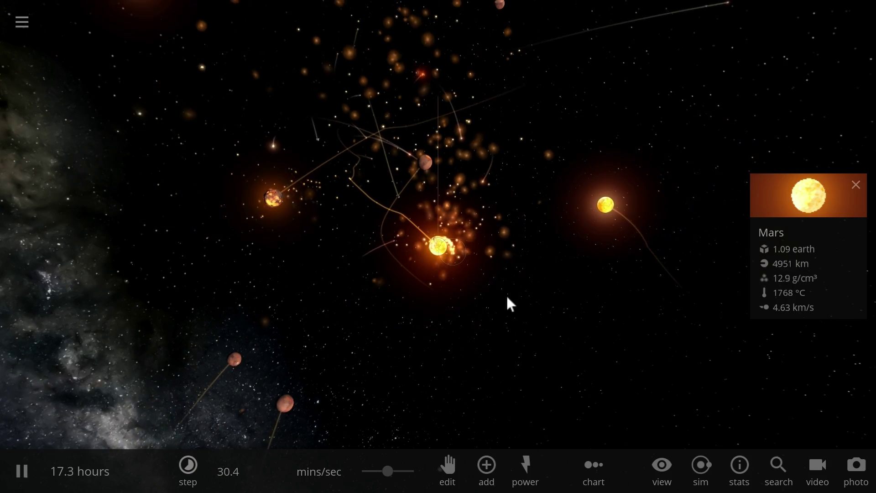
{"action": "left_click_drag", "start_coordinate": [516, 299], "coordinate": [467, 292]}
{"action": "scroll", "coordinate": [460, 280], "scroll_direction": "up", "scroll_amount": 5}
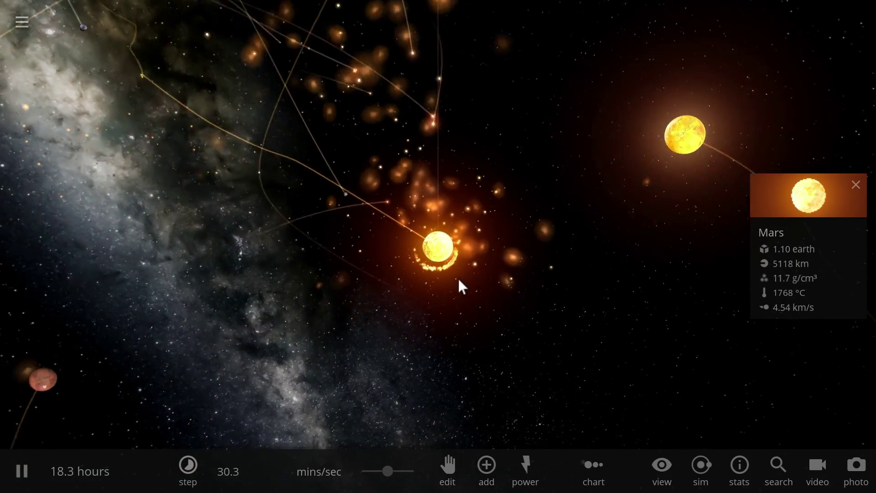
{"action": "scroll", "coordinate": [459, 277], "scroll_direction": "up", "scroll_amount": 3}
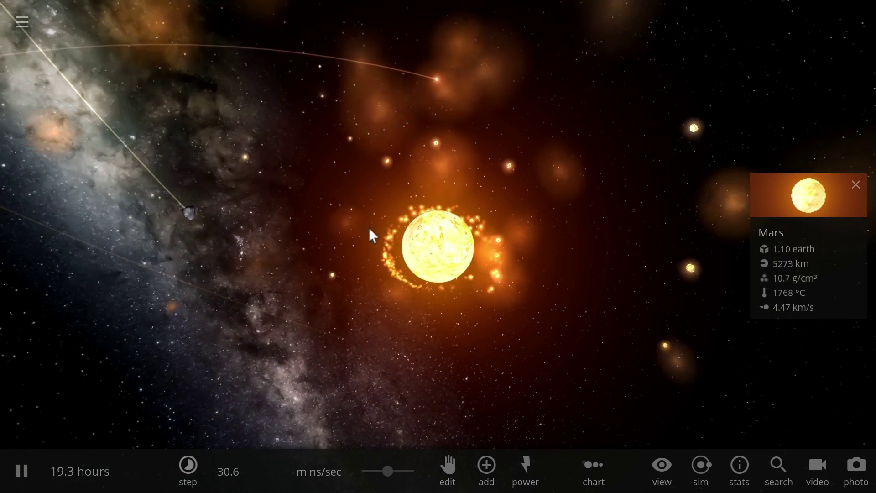
{"action": "left_click_drag", "start_coordinate": [447, 351], "coordinate": [464, 309]}
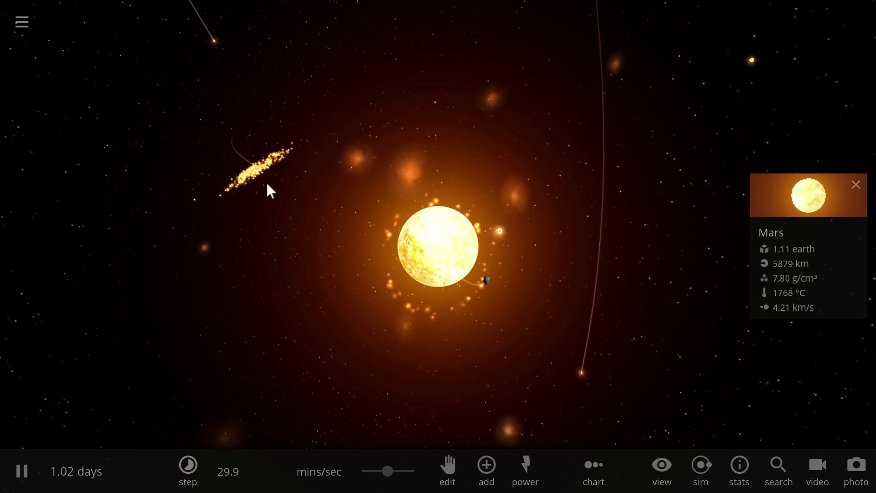
- Zoom out and swing the view to bring in the Milky Way, then raise the rate to 1.19 hours/sec
{"action": "scroll", "coordinate": [311, 230], "scroll_direction": "down", "scroll_amount": 4}
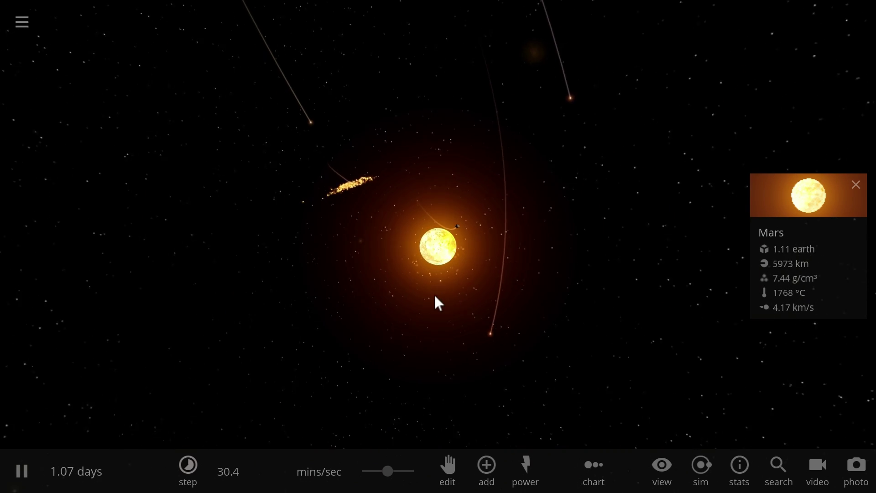
{"action": "scroll", "coordinate": [434, 296], "scroll_direction": "down", "scroll_amount": 2}
{"action": "scroll", "coordinate": [435, 296], "scroll_direction": "down", "scroll_amount": 3}
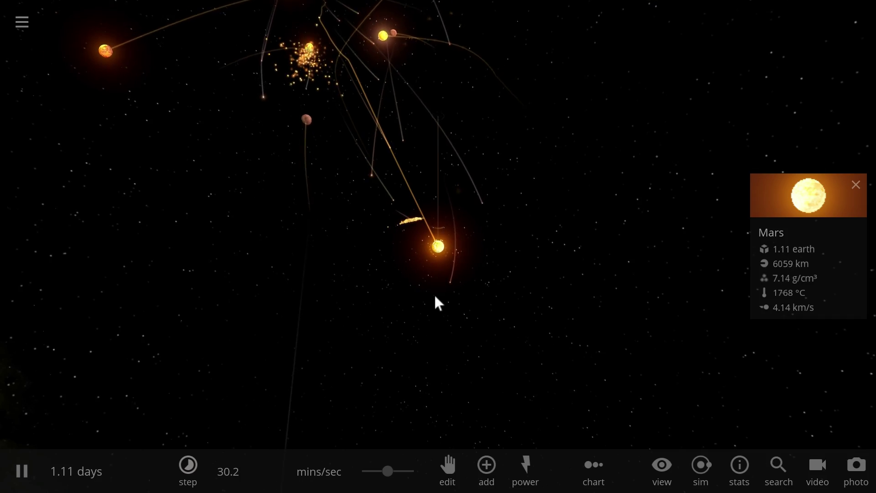
{"action": "left_click_drag", "start_coordinate": [417, 288], "coordinate": [312, 259]}
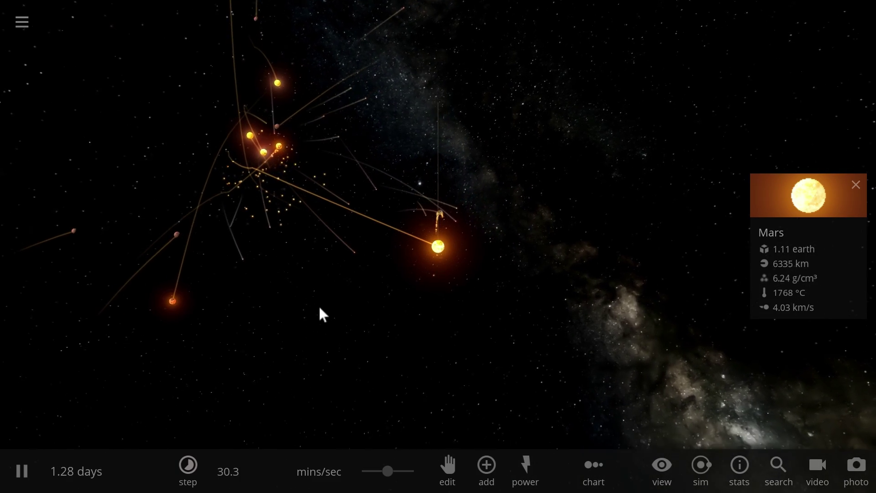
{"action": "left_click_drag", "start_coordinate": [371, 259], "coordinate": [481, 250]}
{"action": "scroll", "coordinate": [457, 246], "scroll_direction": "up", "scroll_amount": 5}
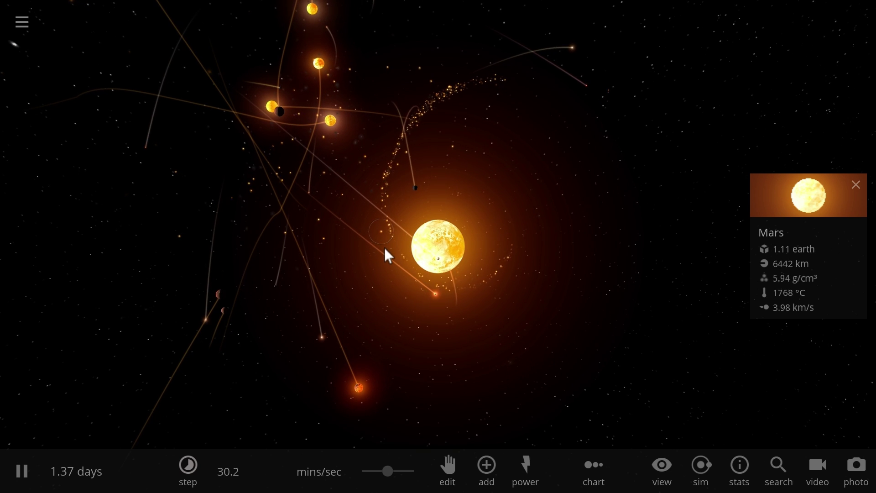
{"action": "left_click_drag", "start_coordinate": [389, 472], "coordinate": [397, 473]}
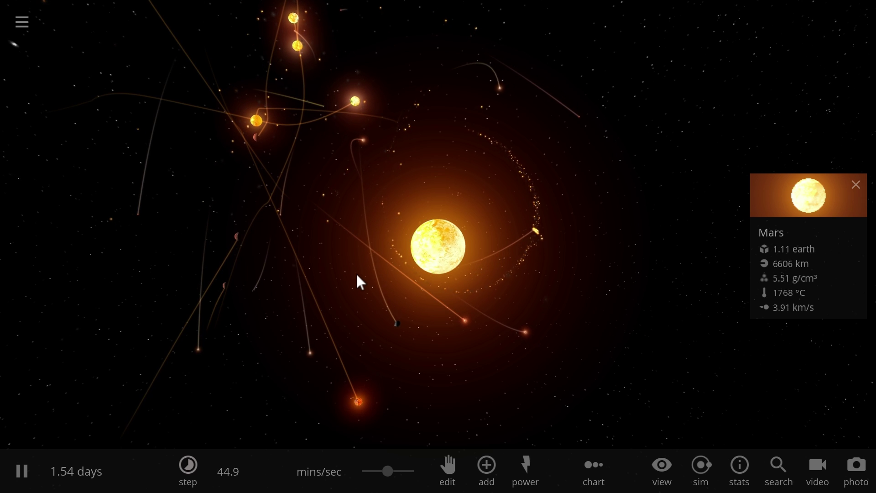
{"action": "left_click_drag", "start_coordinate": [387, 475], "coordinate": [401, 475]}
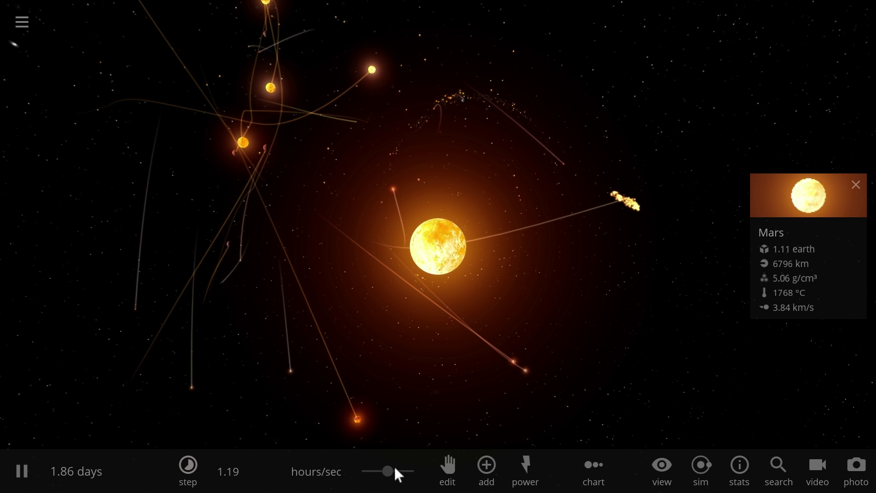
- Raise the simulation speed in small increments up to 12.8 hours/sec
{"action": "mouse_move", "coordinate": [393, 479]}
{"action": "left_mouse_down"}
{"action": "mouse_move", "coordinate": [399, 475]}
{"action": "mouse_move", "coordinate": [385, 475]}
{"action": "mouse_move", "coordinate": [400, 479]}
{"action": "mouse_move", "coordinate": [397, 470]}
{"action": "left_mouse_up"}
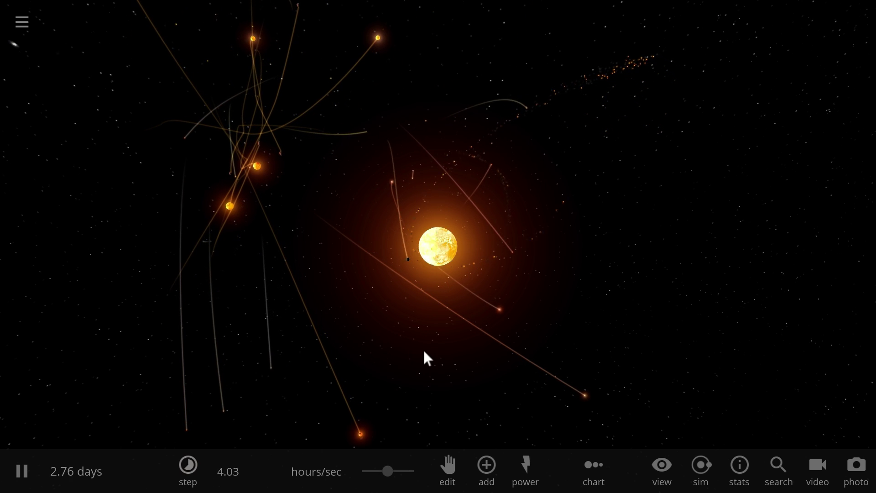
{"action": "left_click_drag", "start_coordinate": [389, 479], "coordinate": [402, 475]}
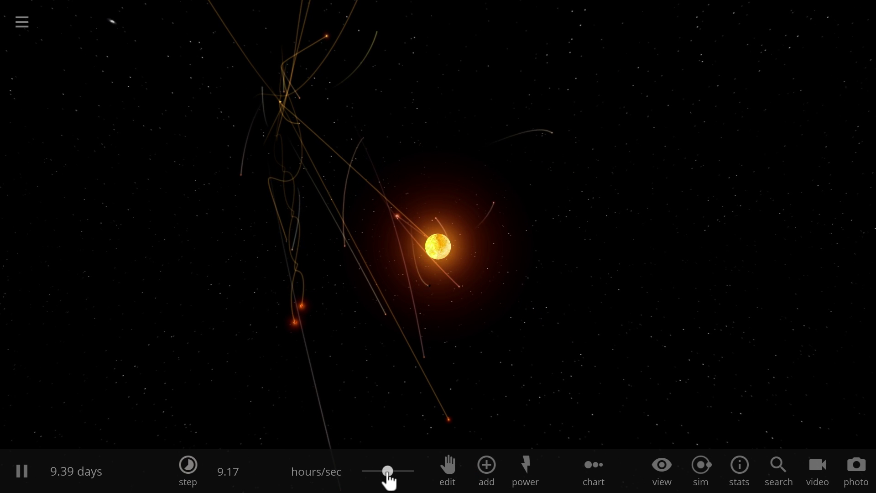
{"action": "left_click_drag", "start_coordinate": [388, 474], "coordinate": [392, 475]}
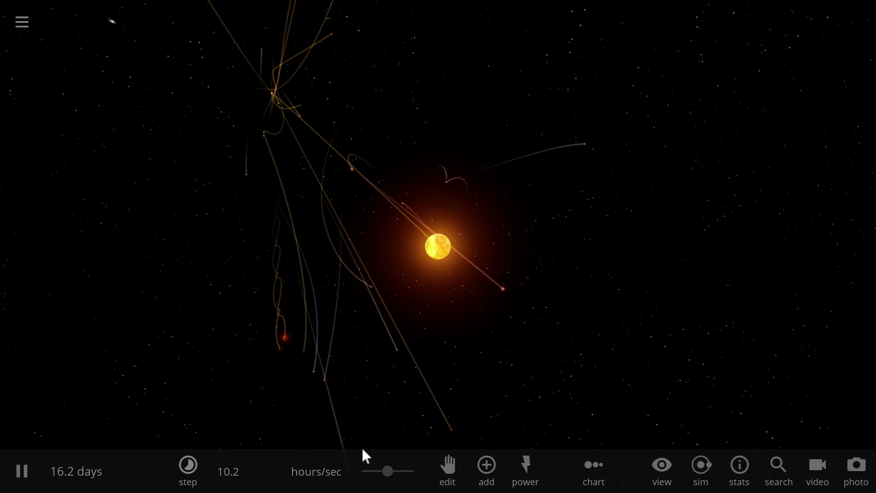
{"action": "left_click_drag", "start_coordinate": [391, 475], "coordinate": [398, 478]}
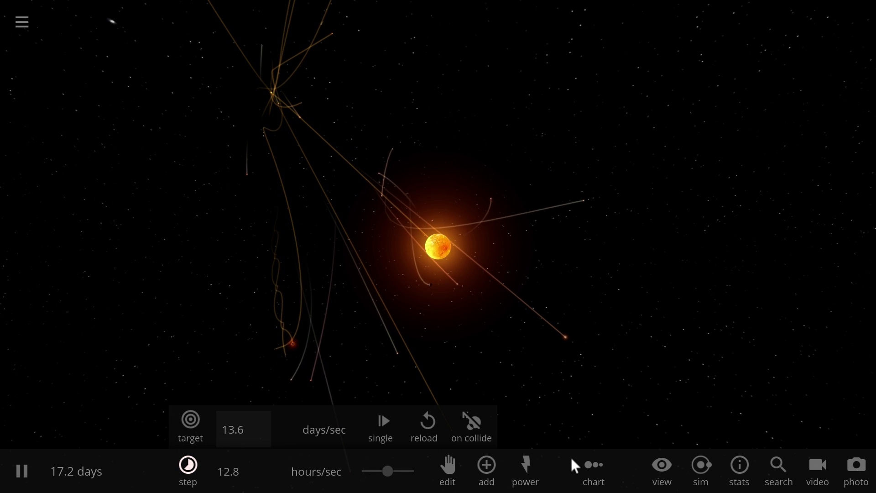
- Open the chart of all bodies lined up by size and view Mars's details
{"action": "left_click", "coordinate": [593, 477]}
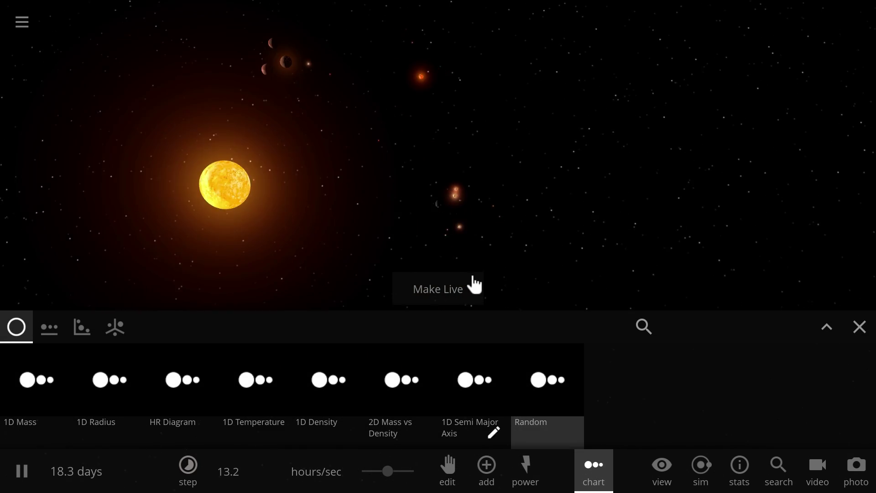
{"action": "left_click_drag", "start_coordinate": [225, 229], "coordinate": [270, 223]}
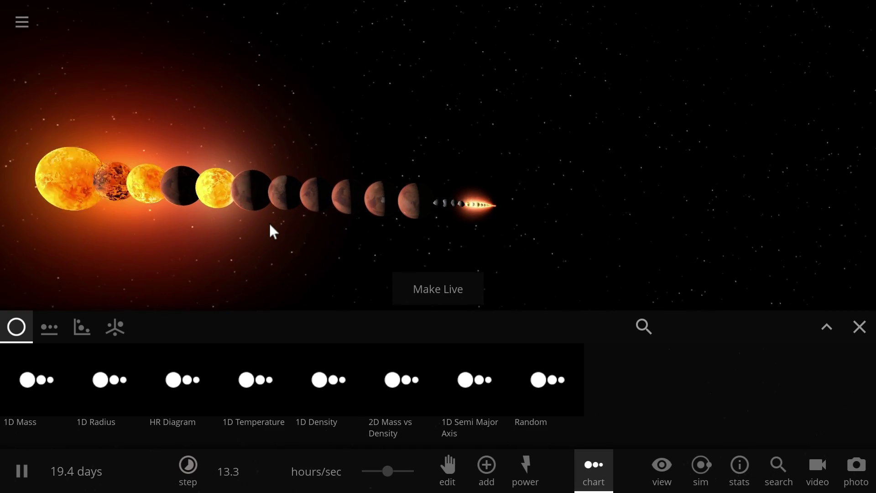
{"action": "left_click", "coordinate": [287, 204]}
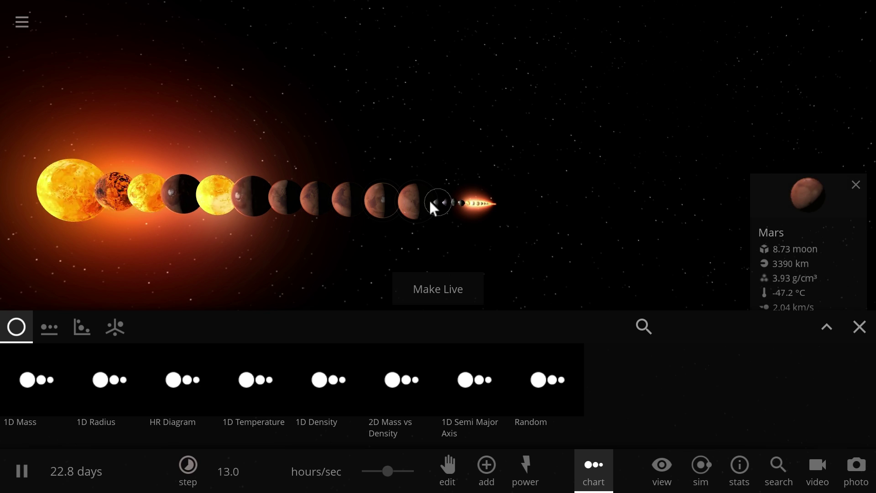
{"action": "scroll", "coordinate": [429, 203], "scroll_direction": "up", "scroll_amount": 2}
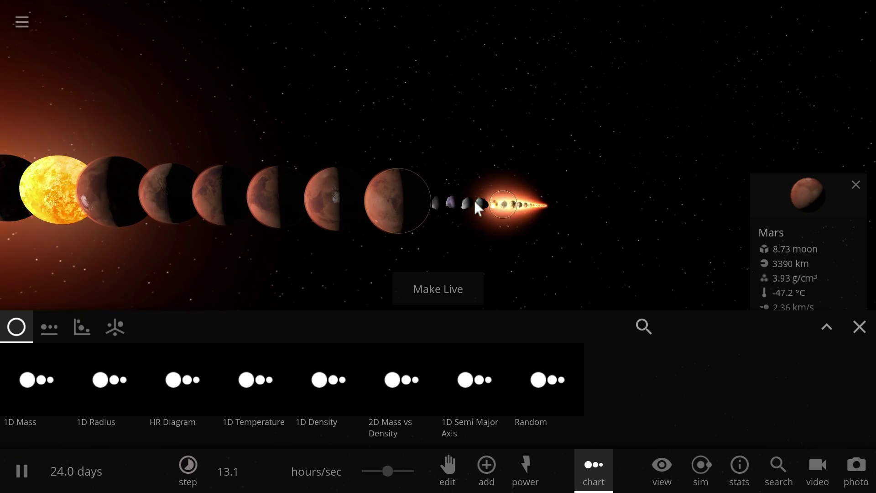
{"action": "scroll", "coordinate": [470, 205], "scroll_direction": "up", "scroll_amount": 4}
- Inspect the purple, yellow and grey fragments, then return to 3D and pause at 30.1 days
{"action": "left_click", "coordinate": [475, 206]}
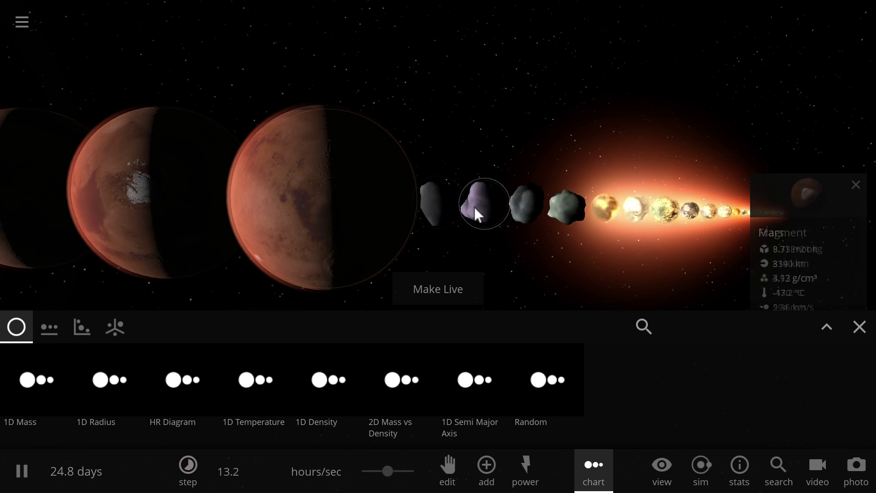
{"action": "left_click", "coordinate": [606, 209]}
{"action": "scroll", "coordinate": [608, 209], "scroll_direction": "down", "scroll_amount": 3}
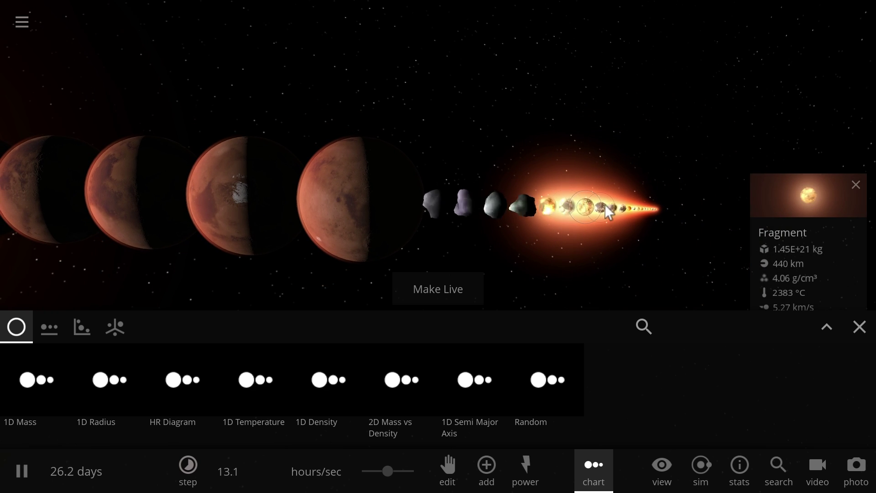
{"action": "left_click", "coordinate": [532, 209]}
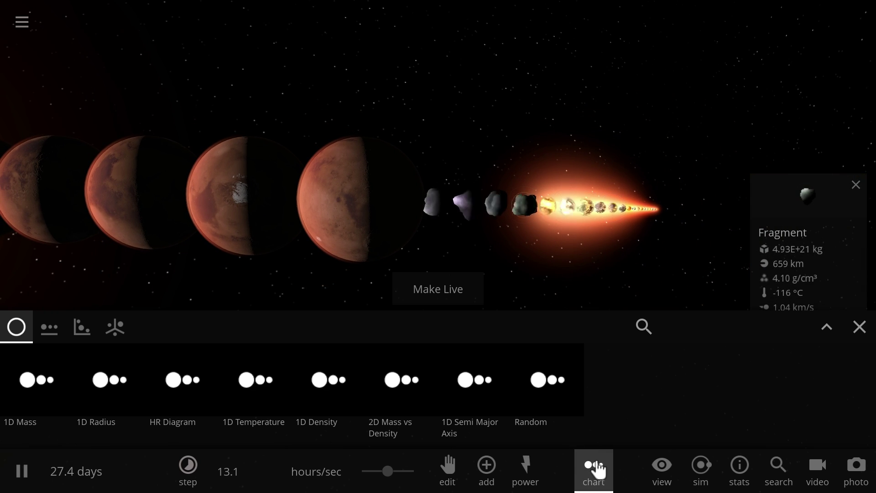
{"action": "left_click", "coordinate": [590, 468]}
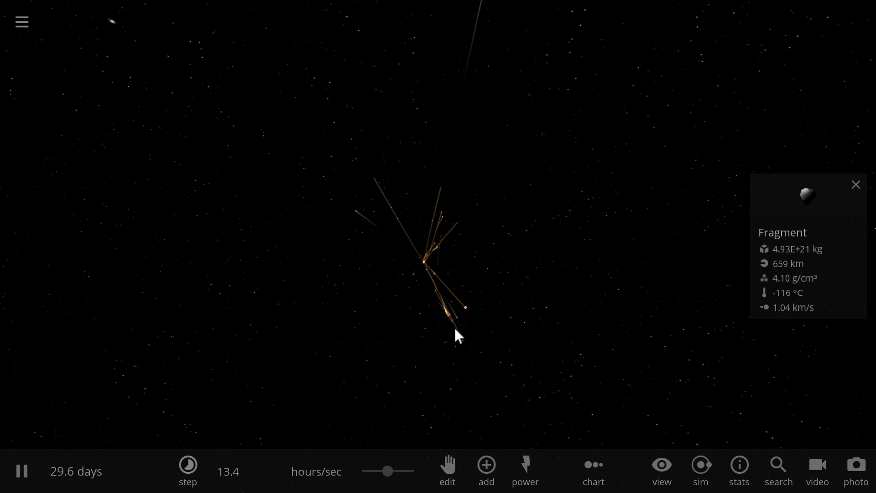
{"action": "key", "text": "space"}
- Focus the camera on Mars and resume the simulation at 13.3 hours/sec
{"action": "left_click", "coordinate": [484, 356]}
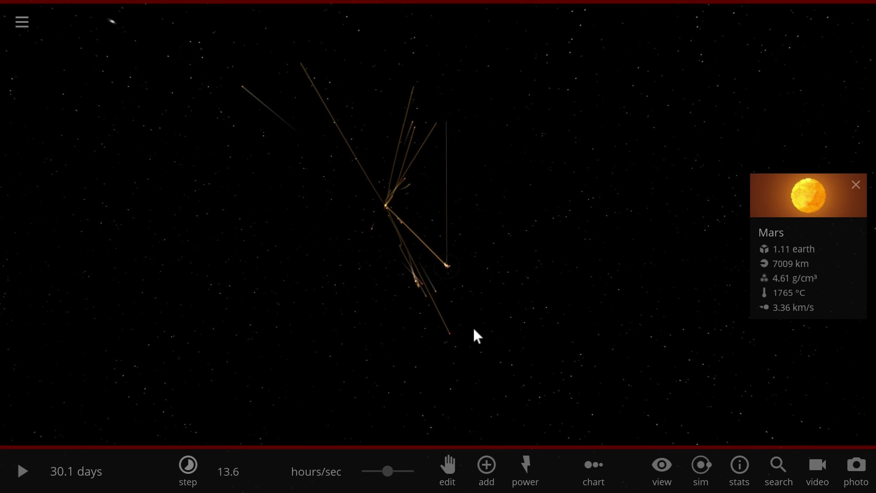
{"action": "key", "text": "space"}
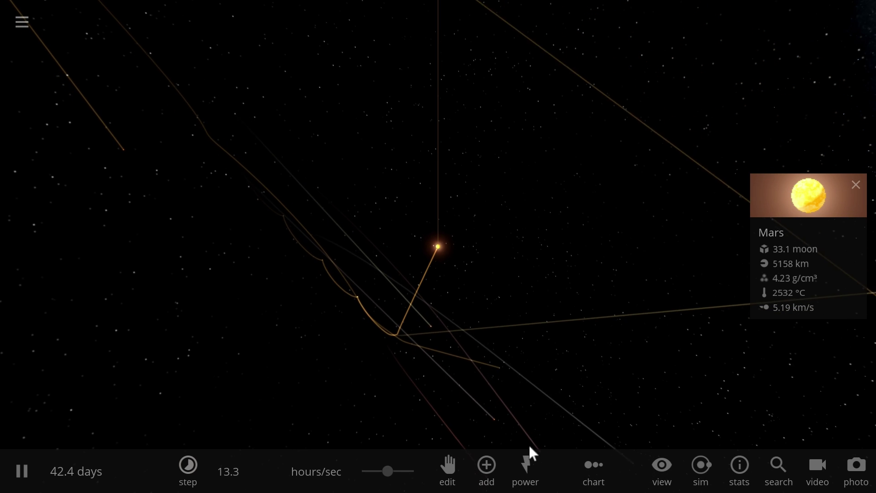
- Hide the motion trails and toggle the orbit lines in the view panel
{"action": "left_click", "coordinate": [662, 470]}
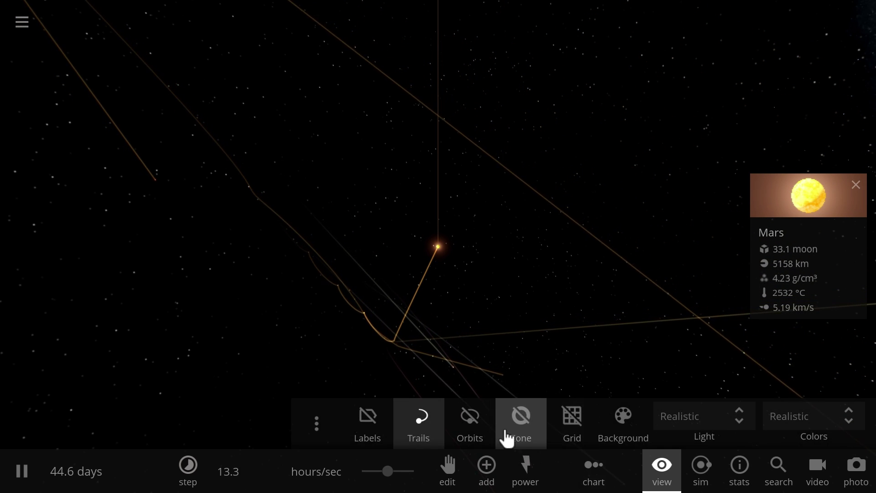
{"action": "left_click", "coordinate": [472, 424]}
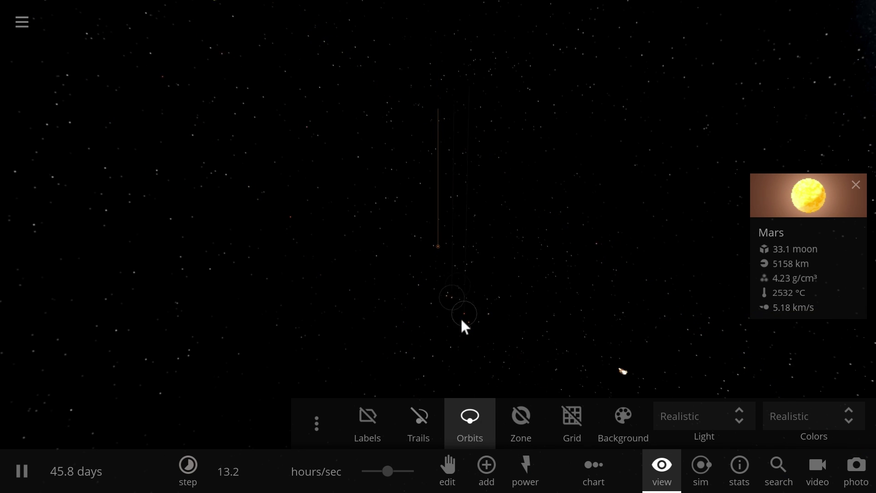
{"action": "left_click", "coordinate": [474, 434]}
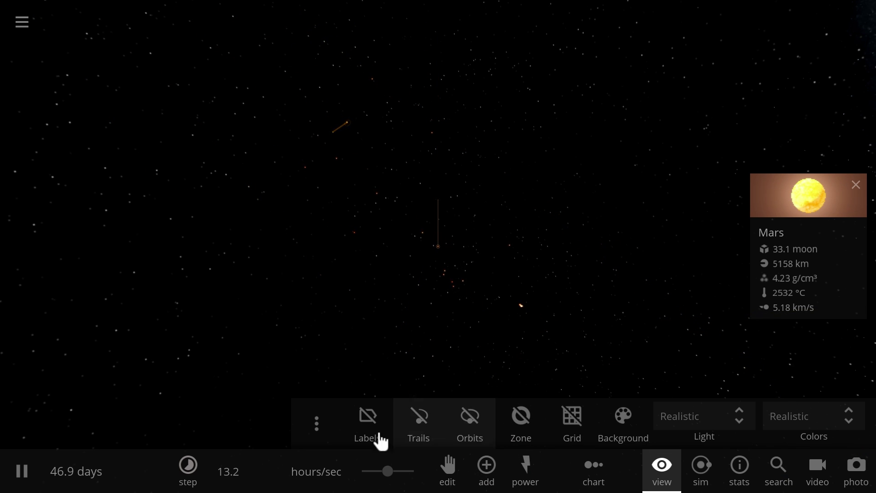
- Orbit around Mars, raise time to 3.19 days/sec, and centre on a fragment
{"action": "left_click_drag", "start_coordinate": [398, 306], "coordinate": [518, 335]}
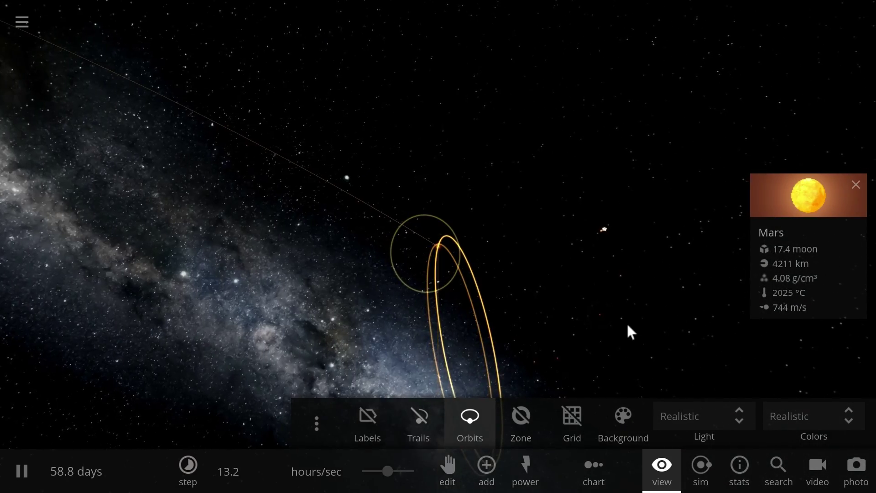
{"action": "left_click_drag", "start_coordinate": [628, 324], "coordinate": [598, 262]}
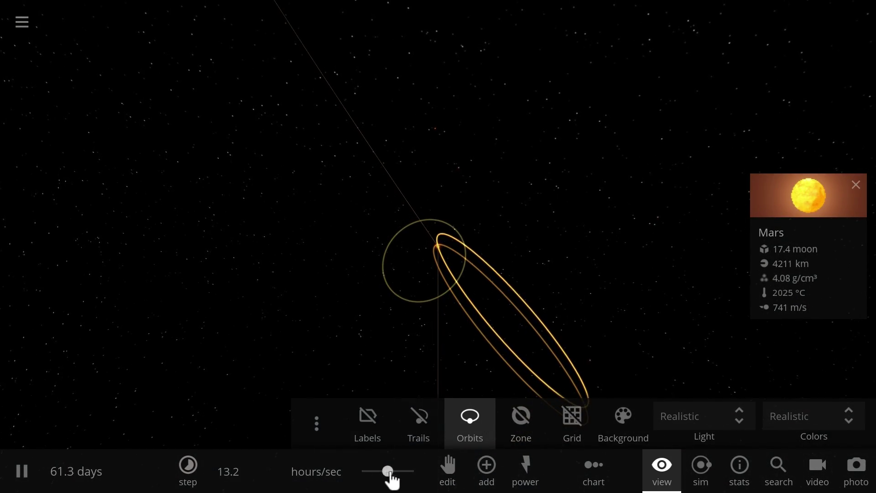
{"action": "left_click_drag", "start_coordinate": [391, 479], "coordinate": [398, 479]}
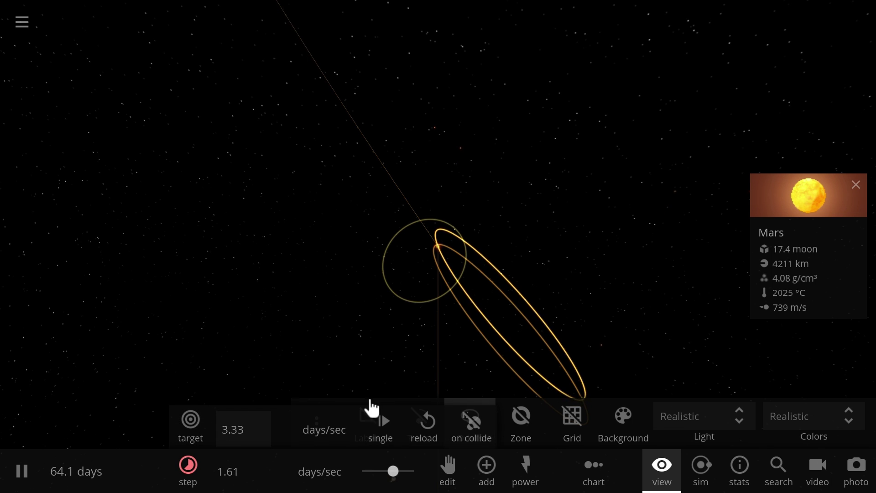
{"action": "double_click", "coordinate": [207, 97]}
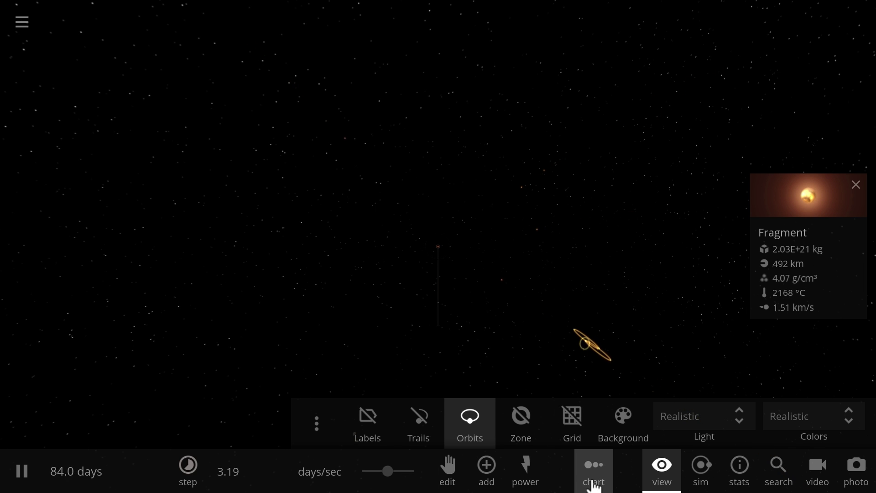
- Select Mars from the 1D Mass chart, then zoom and rotate around its orbit ellipses
{"action": "left_click", "coordinate": [34, 392]}
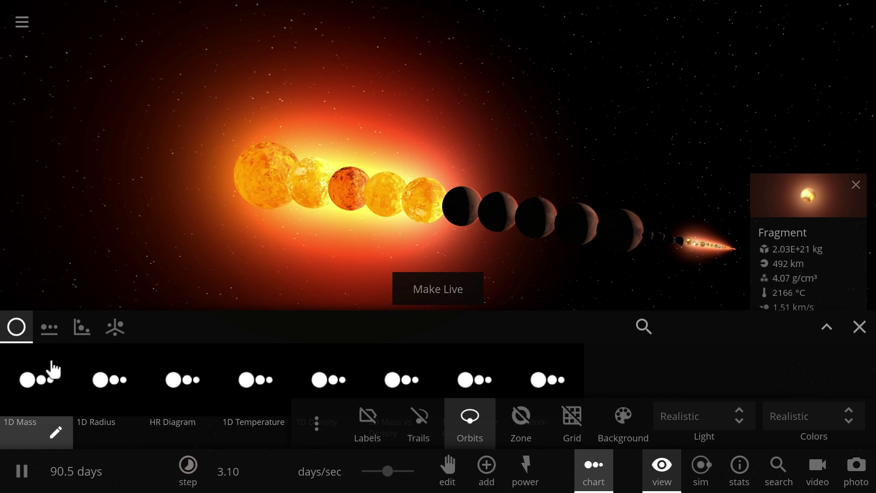
{"action": "left_click", "coordinate": [264, 188]}
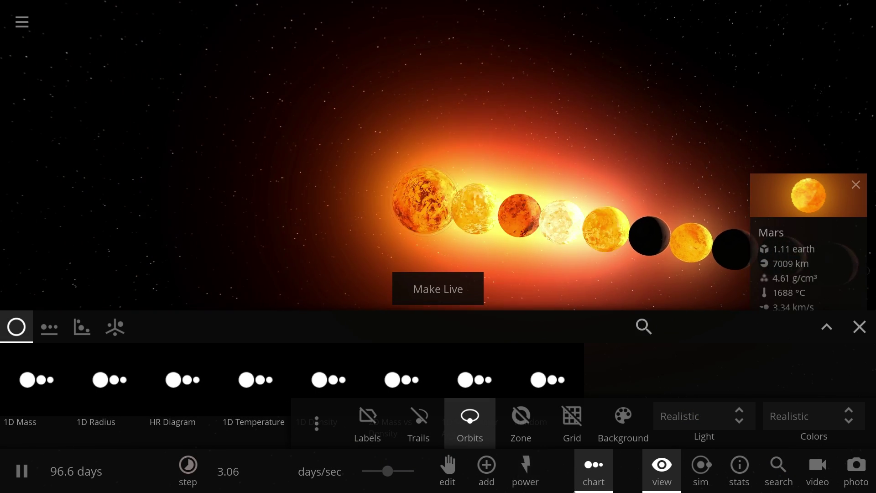
{"action": "left_click", "coordinate": [591, 472]}
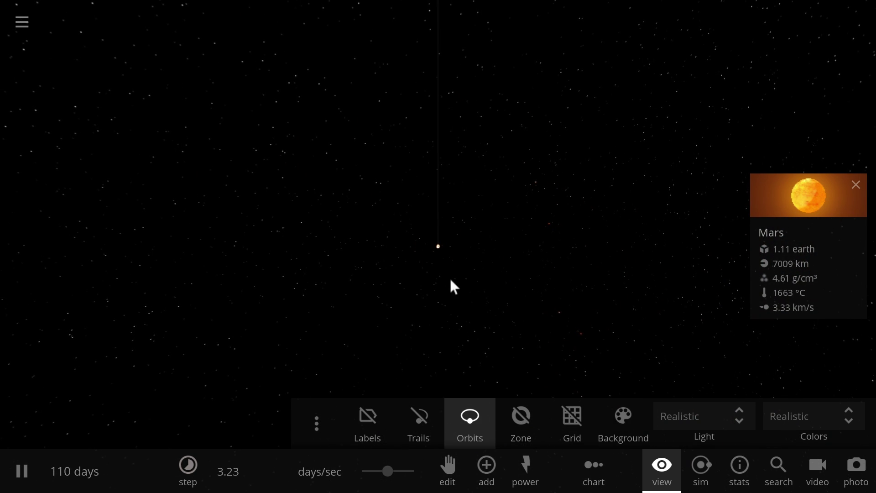
{"action": "scroll", "coordinate": [449, 273], "scroll_direction": "up", "scroll_amount": 10}
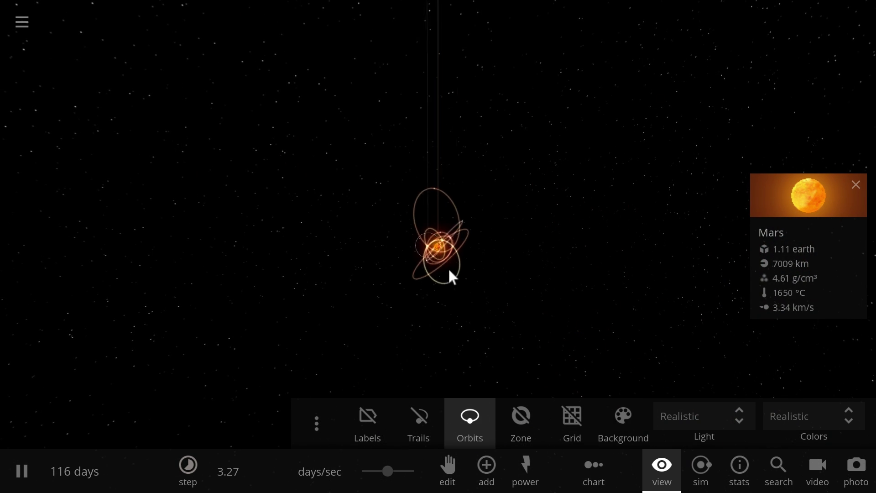
{"action": "scroll", "coordinate": [449, 270], "scroll_direction": "up", "scroll_amount": 5}
{"action": "left_click_drag", "start_coordinate": [449, 270], "coordinate": [570, 268]}
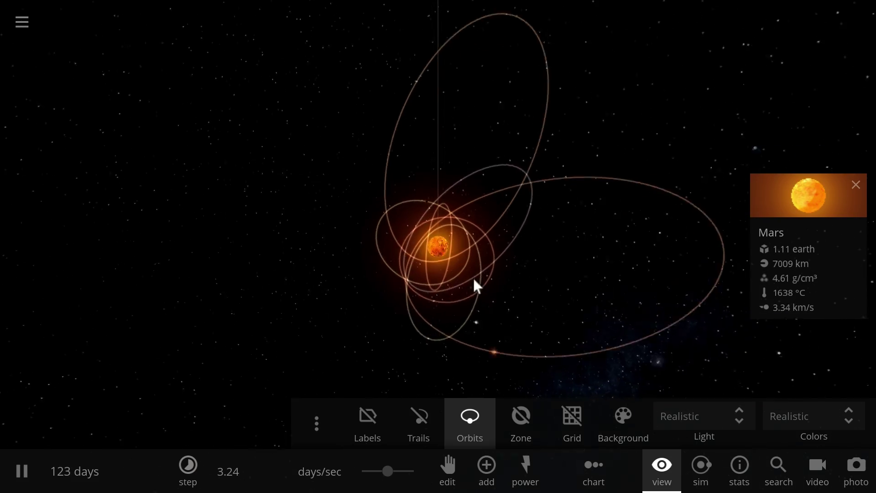
{"action": "left_click_drag", "start_coordinate": [473, 279], "coordinate": [643, 228]}
{"action": "left_click_drag", "start_coordinate": [560, 251], "coordinate": [598, 285]}
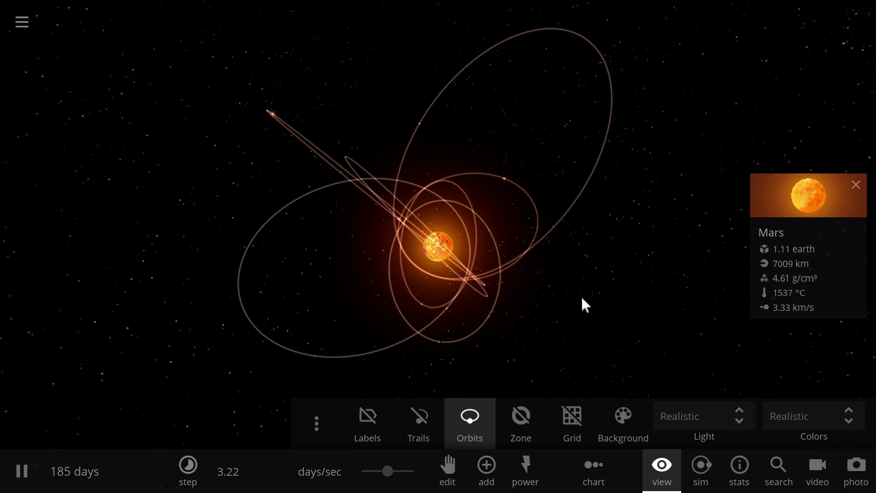
- Slow time to 32.2 mins/sec and swing the view to bring in the Milky Way
{"action": "scroll", "coordinate": [583, 296], "scroll_direction": "up", "scroll_amount": 3}
{"action": "scroll", "coordinate": [583, 295], "scroll_direction": "up", "scroll_amount": 3}
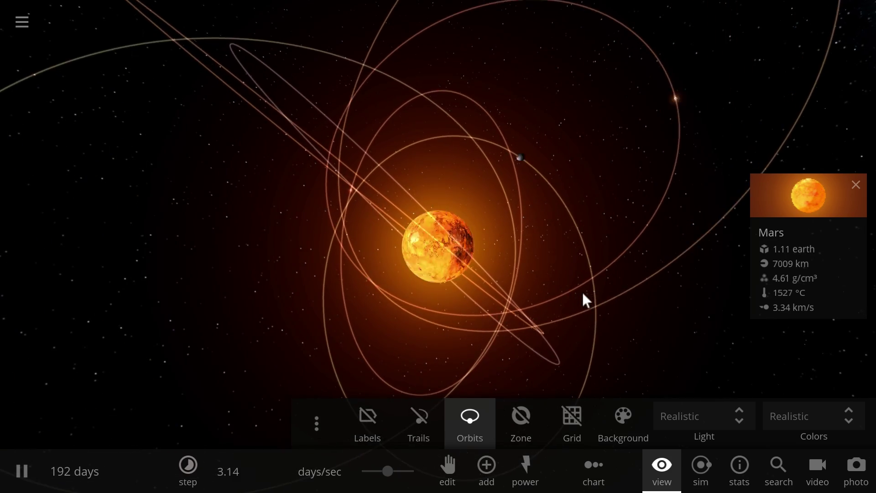
{"action": "left_click_drag", "start_coordinate": [614, 295], "coordinate": [634, 299]}
{"action": "left_click_drag", "start_coordinate": [387, 470], "coordinate": [365, 476]}
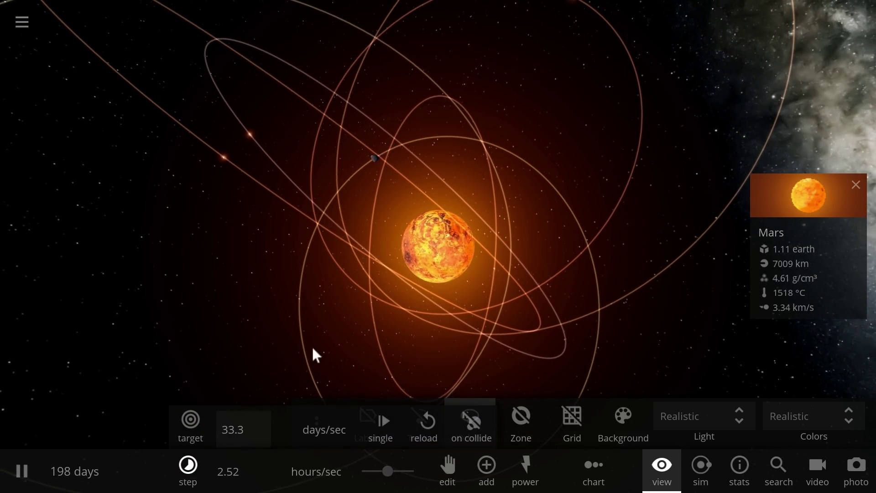
{"action": "left_click_drag", "start_coordinate": [312, 348], "coordinate": [433, 334]}
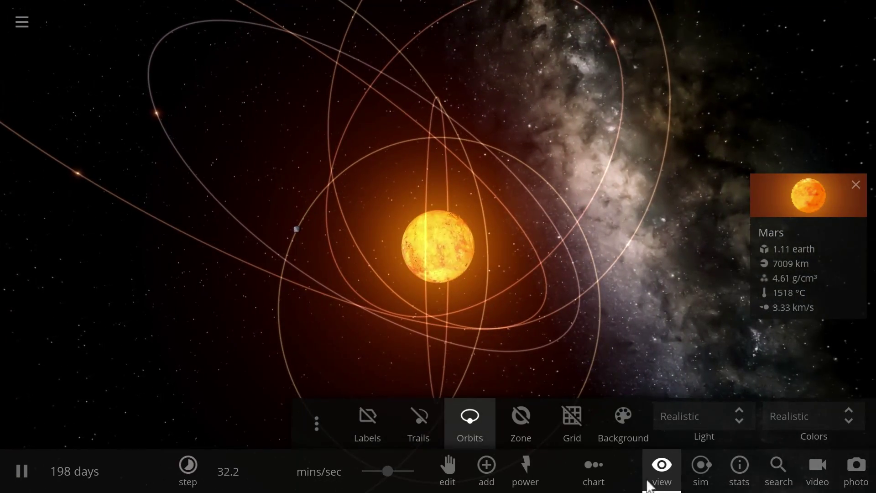
- Orbit around the fragments' orbit lines and raise the speed to about 52 mins/sec
{"action": "left_click_drag", "start_coordinate": [475, 368], "coordinate": [569, 340]}
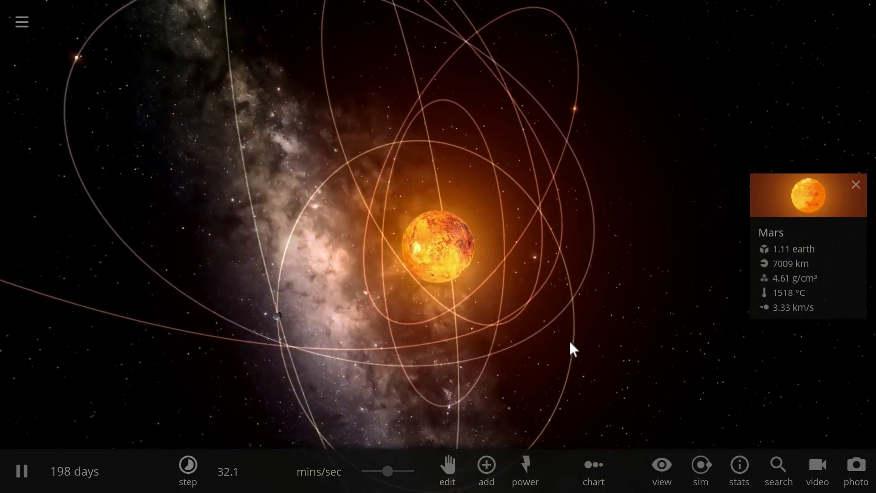
{"action": "left_click_drag", "start_coordinate": [485, 345], "coordinate": [555, 347]}
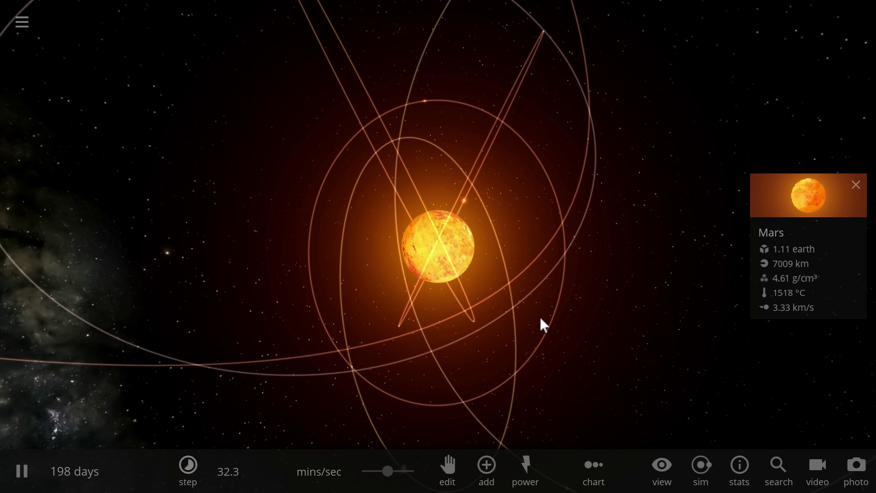
{"action": "left_click_drag", "start_coordinate": [548, 325], "coordinate": [418, 426]}
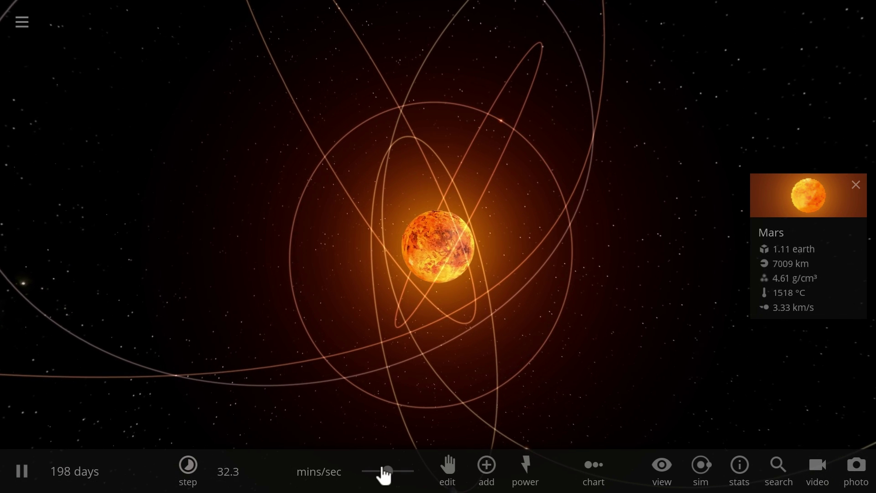
{"action": "left_click_drag", "start_coordinate": [385, 474], "coordinate": [399, 477]}
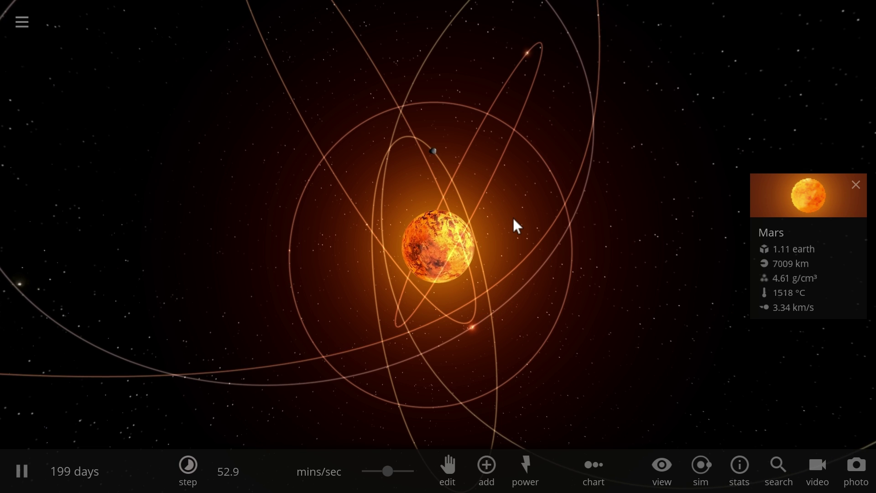
- Take a final look around Mars, then choose Open from the main menu
{"action": "left_click_drag", "start_coordinate": [512, 218], "coordinate": [537, 220]}
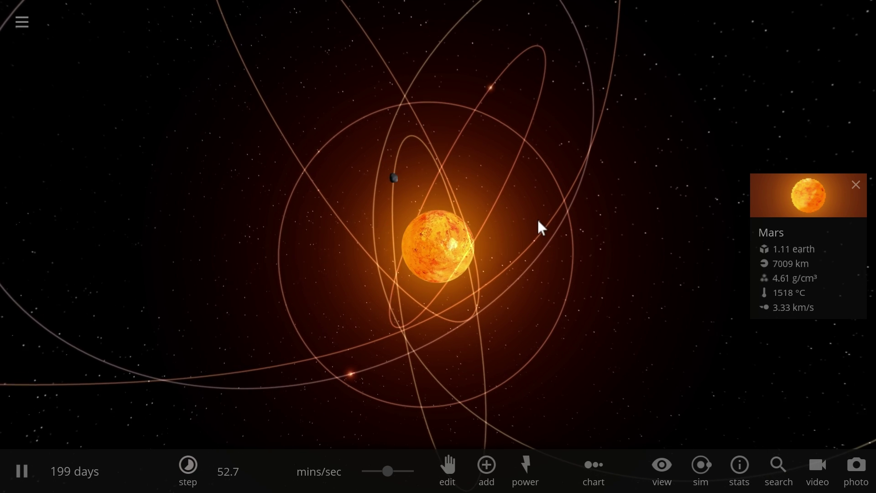
{"action": "left_click", "coordinate": [23, 23]}
{"action": "left_click", "coordinate": [57, 104]}
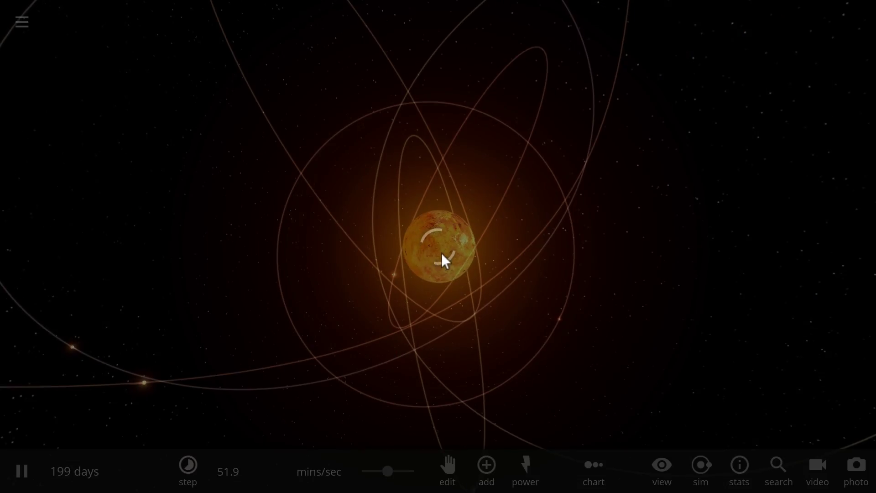
- Run the Solar System at 30.0 days/sec and tilt to an oblique top-down view of the orbits
{"action": "left_click_drag", "start_coordinate": [551, 309], "coordinate": [564, 269]}
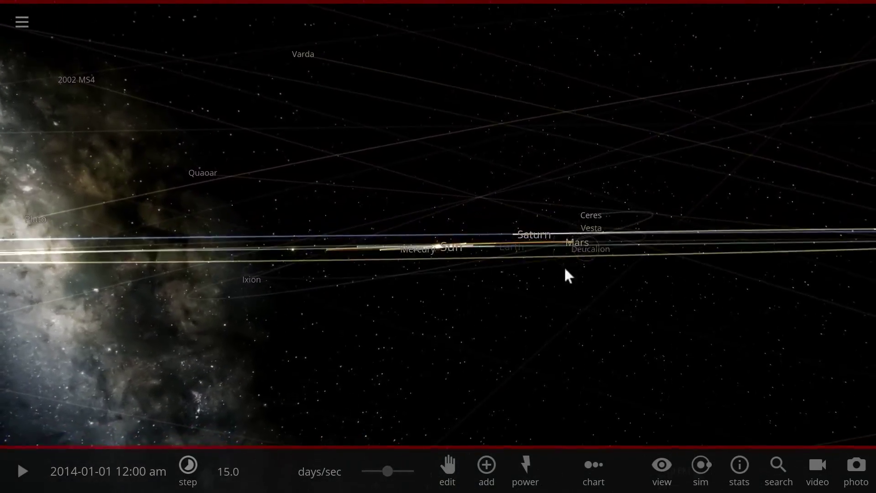
{"action": "left_click", "coordinate": [388, 473]}
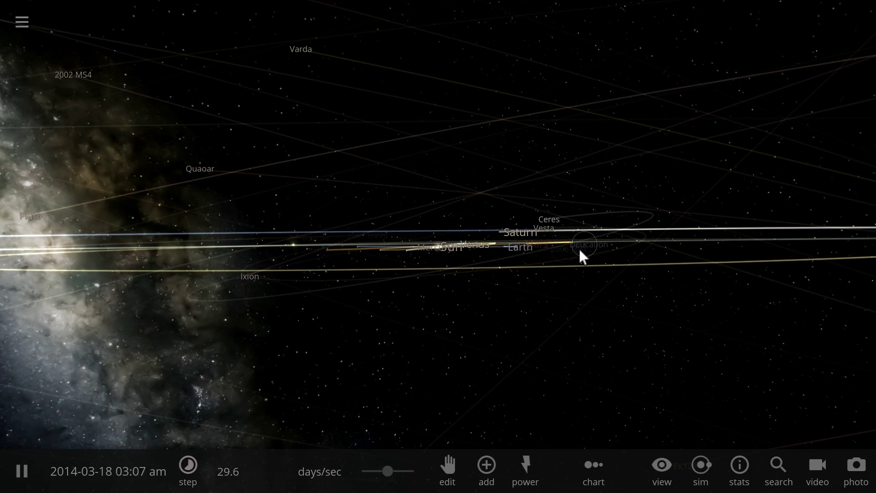
{"action": "left_click_drag", "start_coordinate": [578, 247], "coordinate": [516, 295]}
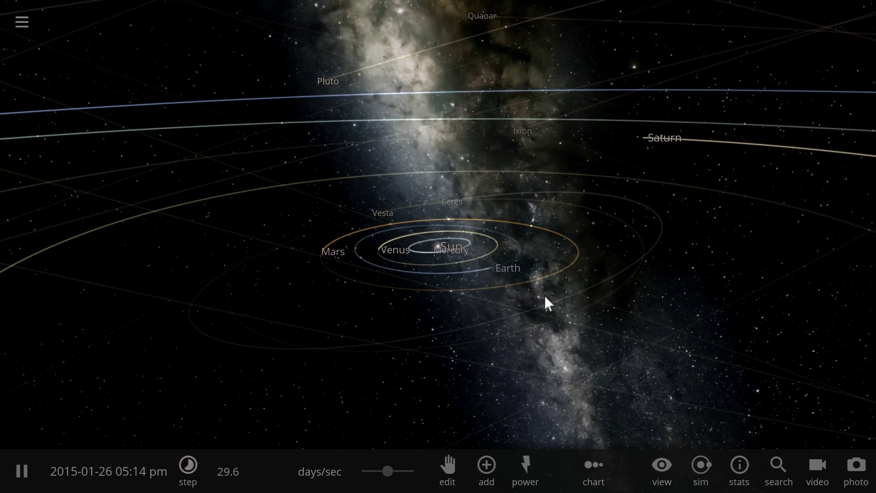
{"action": "left_click_drag", "start_coordinate": [543, 295], "coordinate": [585, 293]}
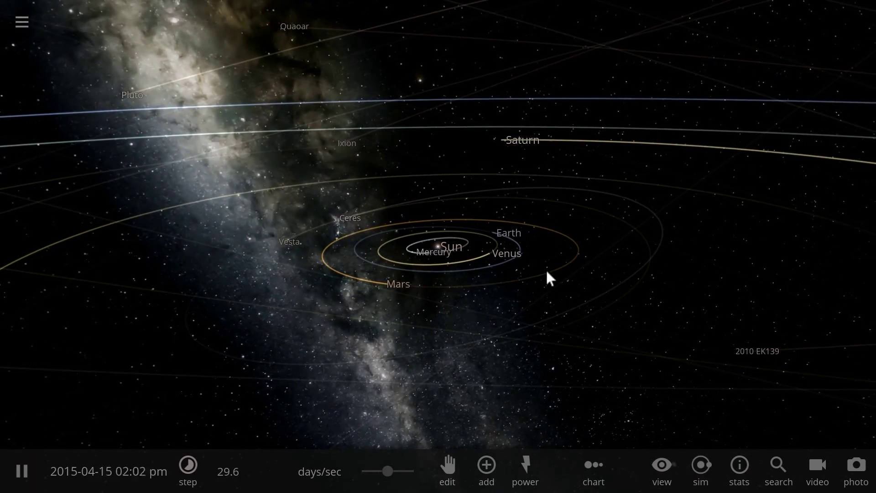
{"action": "left_click_drag", "start_coordinate": [546, 271], "coordinate": [610, 287]}
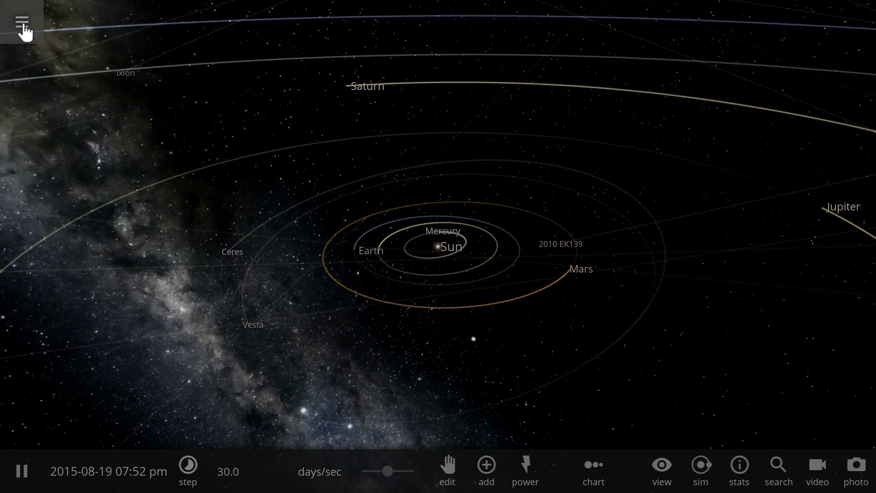
- Search the Open panel for 'ga' and load the Galaxy Collision simulation
{"action": "left_click", "coordinate": [23, 24]}
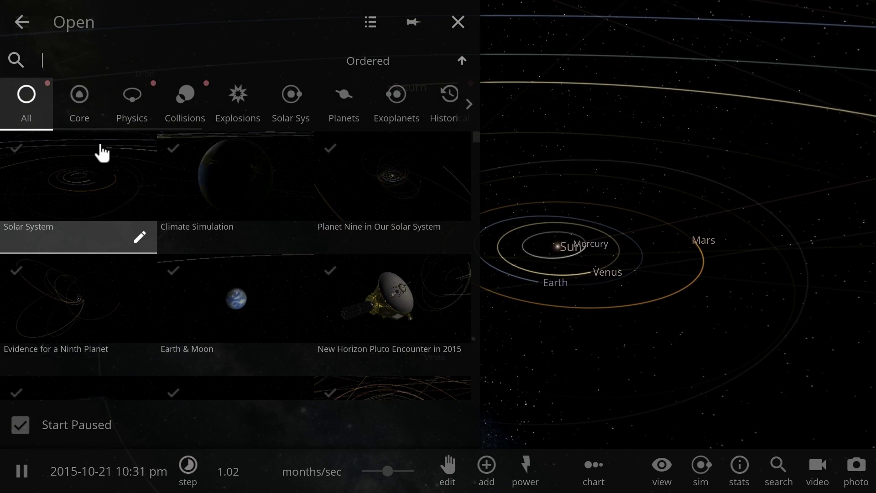
{"action": "left_click", "coordinate": [102, 62]}
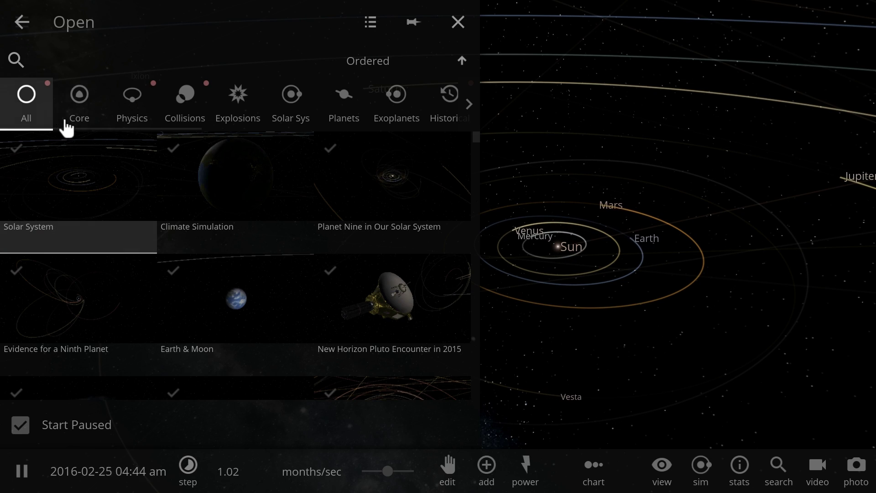
{"action": "type", "text": "ga"}
{"action": "left_click", "coordinate": [93, 188]}
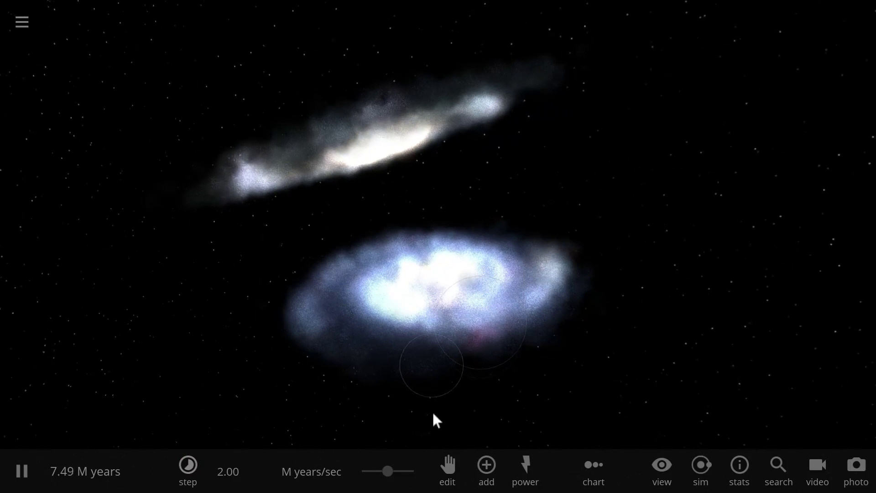
- Raise the galaxy collision's simulation speed in stages toward about 8.5 M years/sec
{"action": "left_click", "coordinate": [387, 470]}
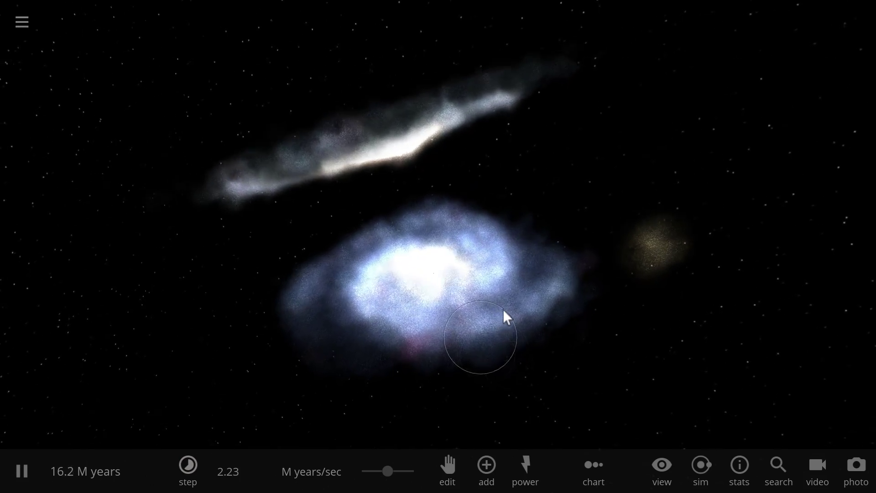
{"action": "scroll", "coordinate": [502, 308], "scroll_direction": "up", "scroll_amount": 3}
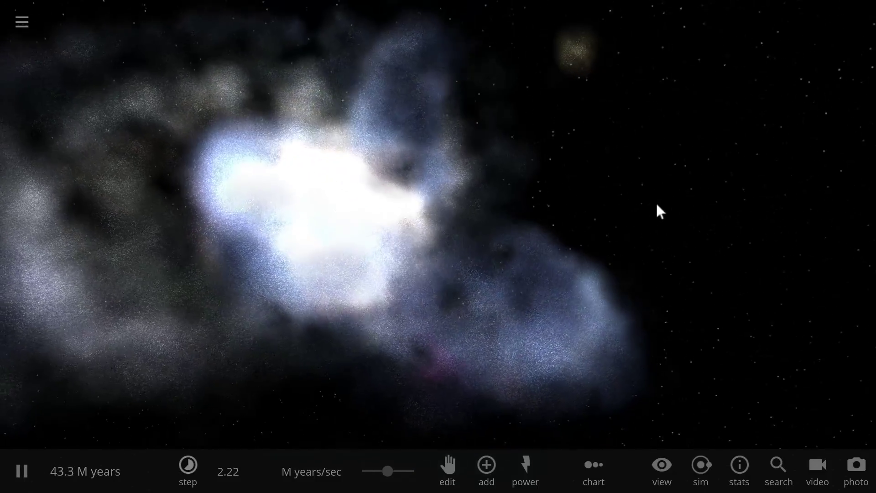
{"action": "scroll", "coordinate": [593, 223], "scroll_direction": "down", "scroll_amount": 4}
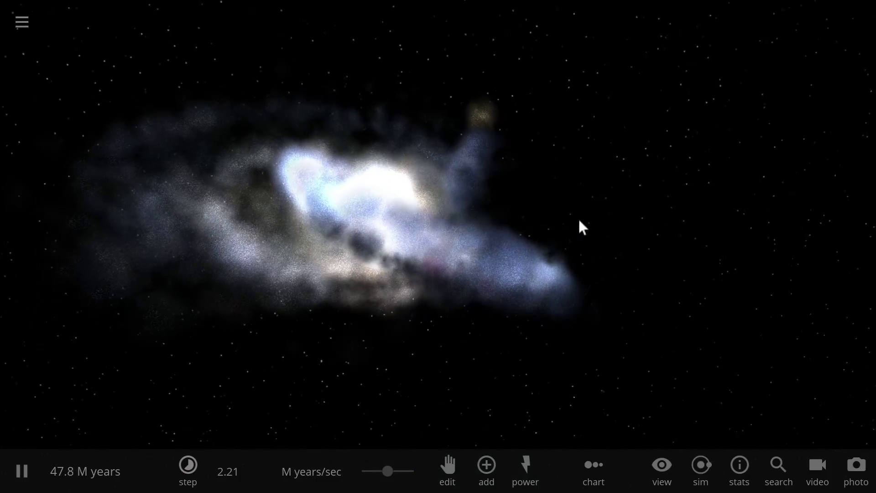
{"action": "left_click_drag", "start_coordinate": [387, 471], "coordinate": [395, 473]}
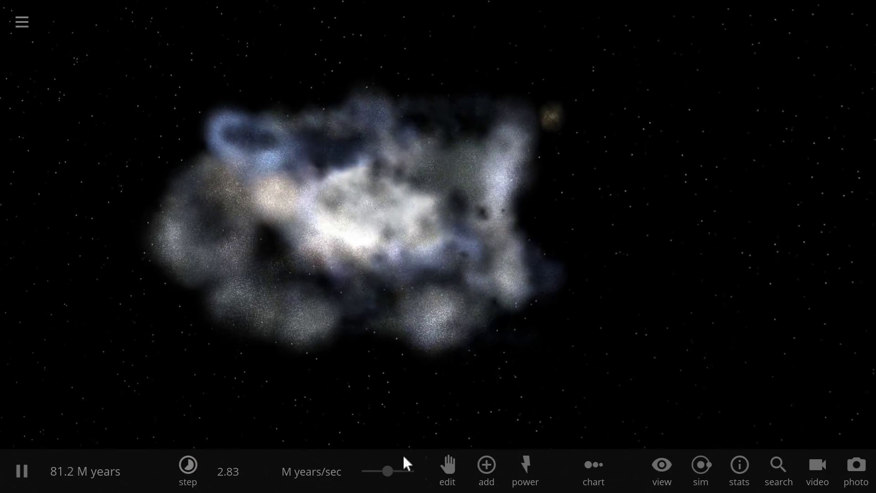
{"action": "left_click_drag", "start_coordinate": [388, 471], "coordinate": [403, 470]}
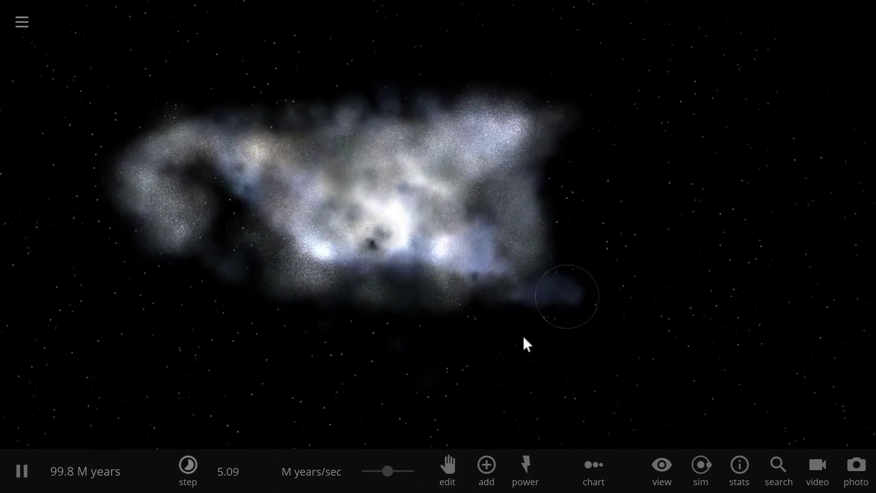
{"action": "left_click_drag", "start_coordinate": [387, 473], "coordinate": [398, 473]}
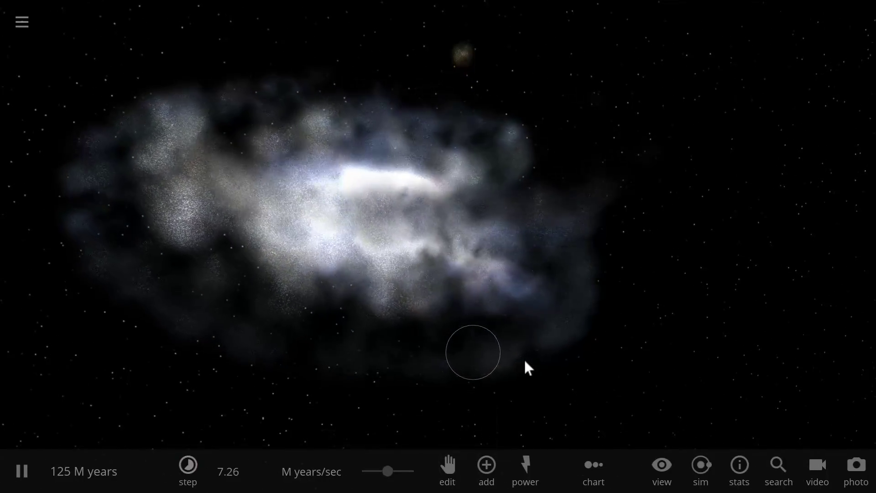
- Tilt the merging galaxies face-on and nudge the speed up to 12.5 M years/sec
{"action": "left_click_drag", "start_coordinate": [299, 318], "coordinate": [404, 439]}
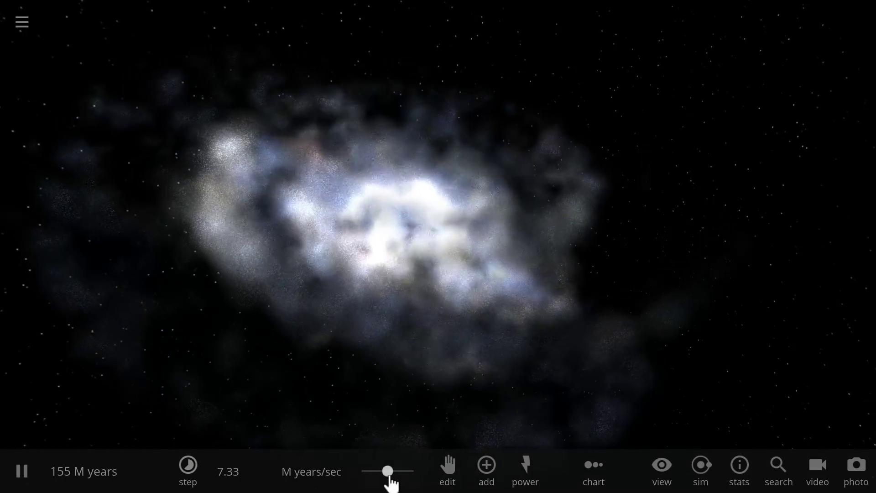
{"action": "left_click_drag", "start_coordinate": [389, 477], "coordinate": [397, 476]}
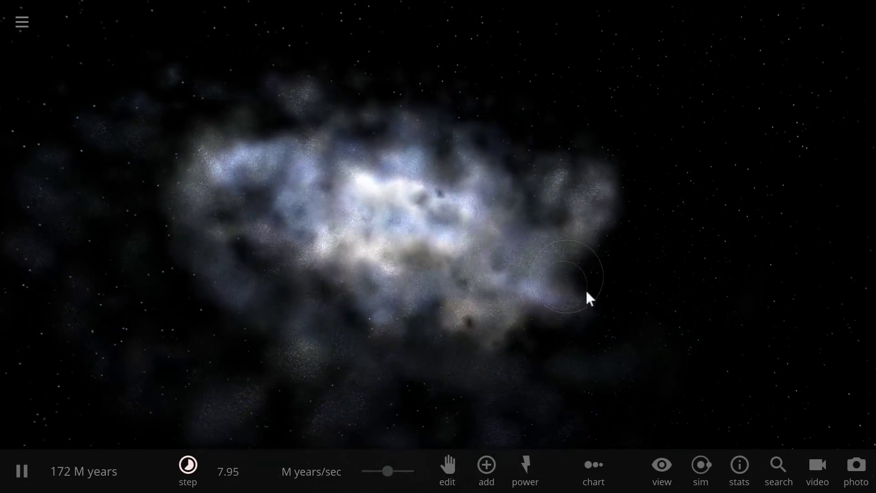
{"action": "left_click_drag", "start_coordinate": [434, 312], "coordinate": [369, 420]}
- Nudge the rate to 12.7 M years/sec as the merged galaxy evolves to 326 M years
{"action": "left_click_drag", "start_coordinate": [391, 474], "coordinate": [391, 474]}
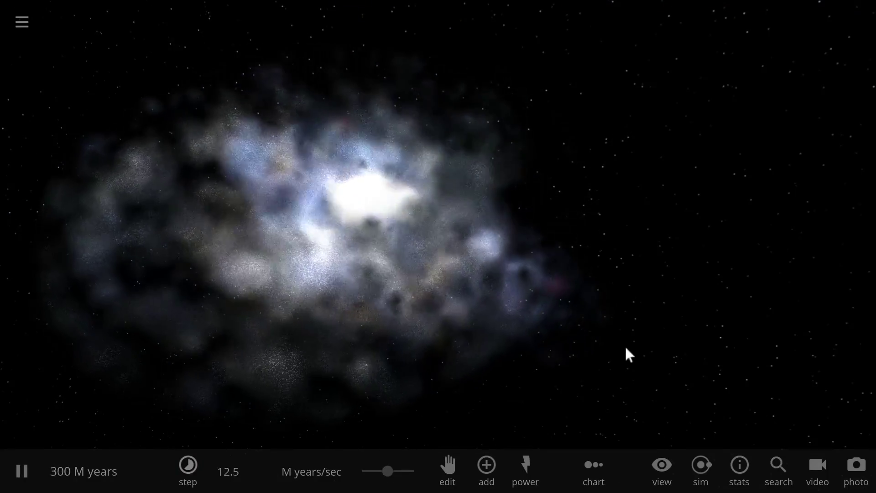
{"action": "left_click", "coordinate": [596, 330]}
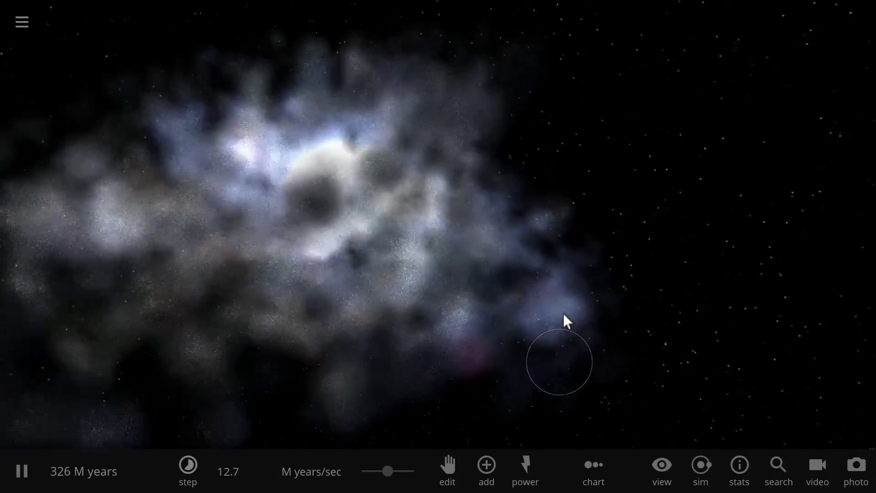